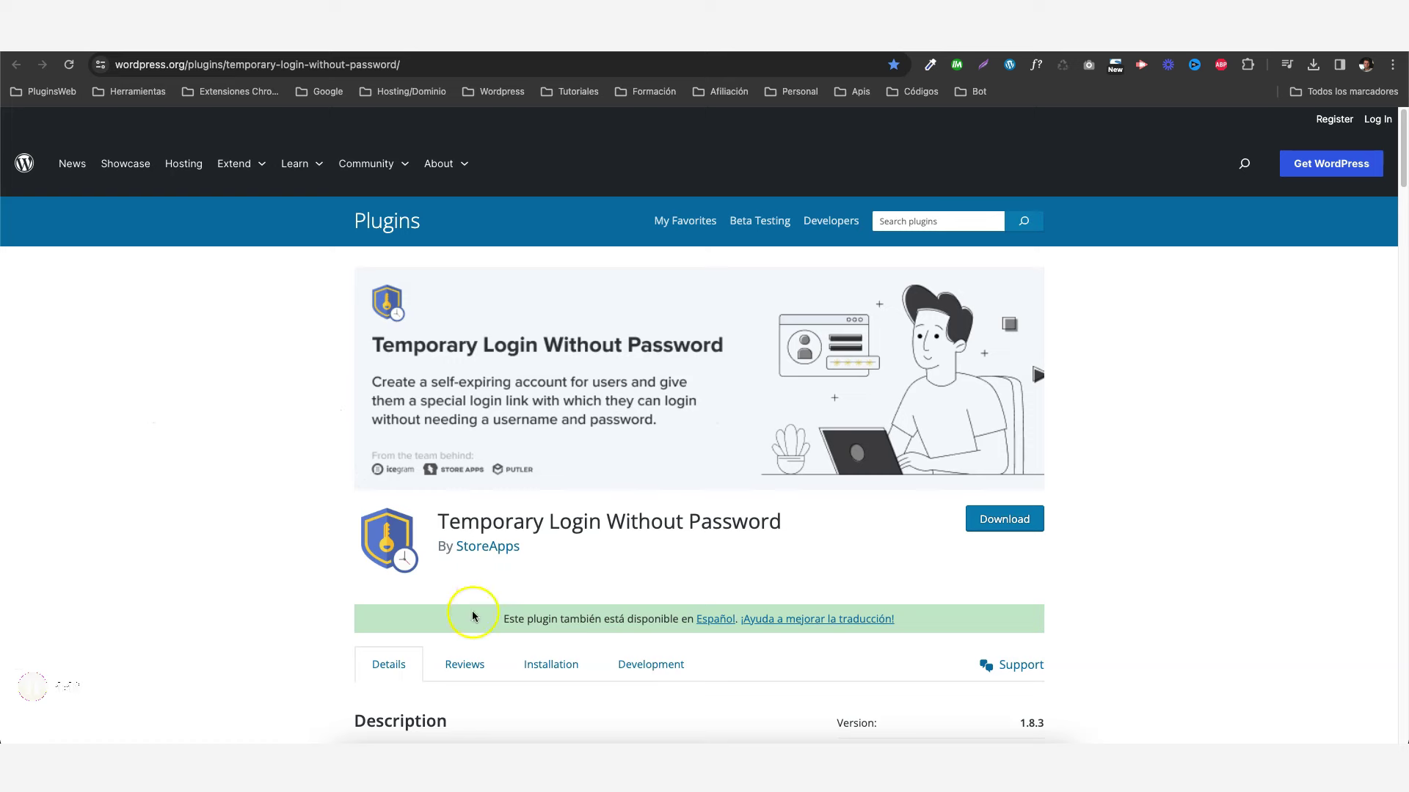
# - Scroll to Benefits of Temporary Logins and highlight four benefits: unlimited logins, any role, no password, and account expiry
pyautogui.scroll(-3, 652, 432)
pyautogui.scroll(-7, 654, 431)
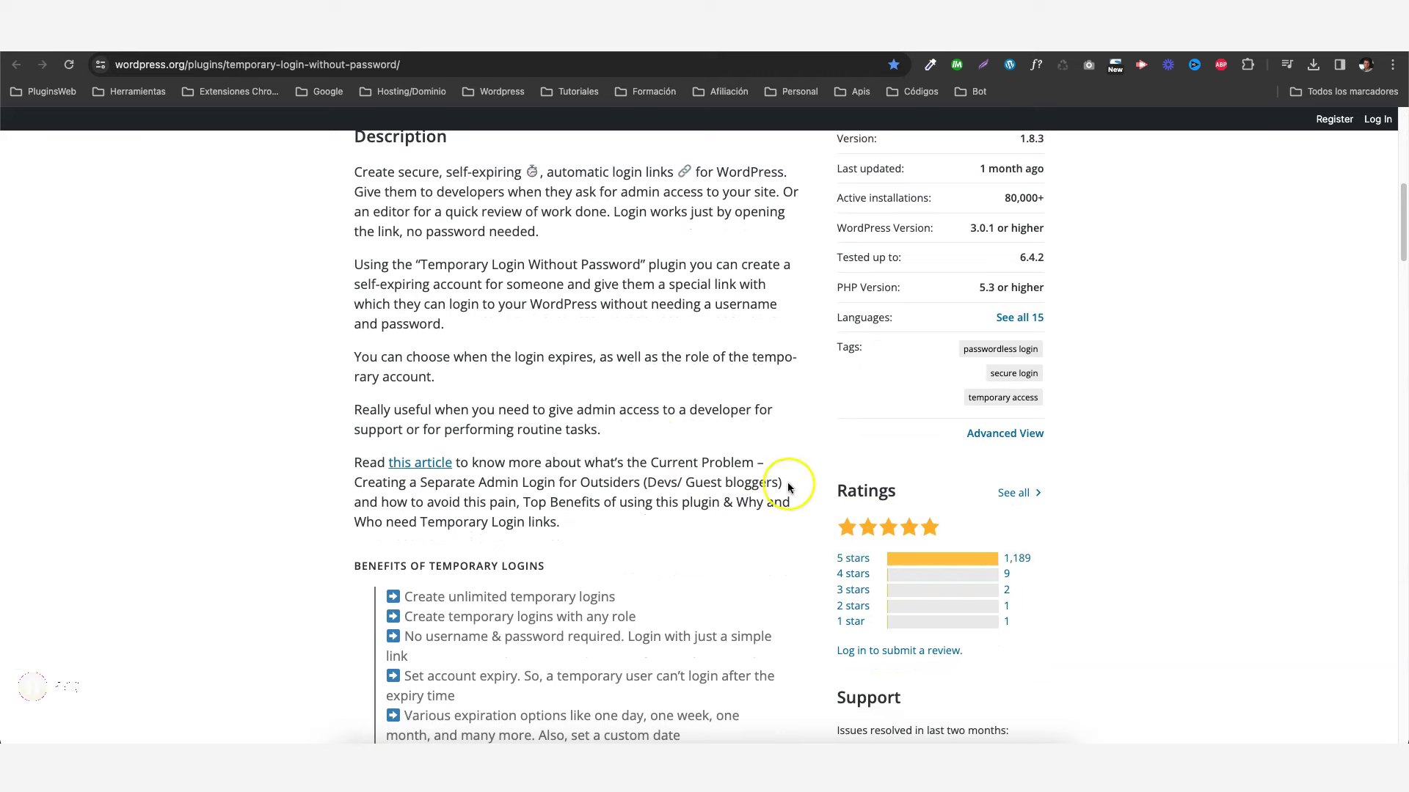
pyautogui.scroll(-3, 781, 480)
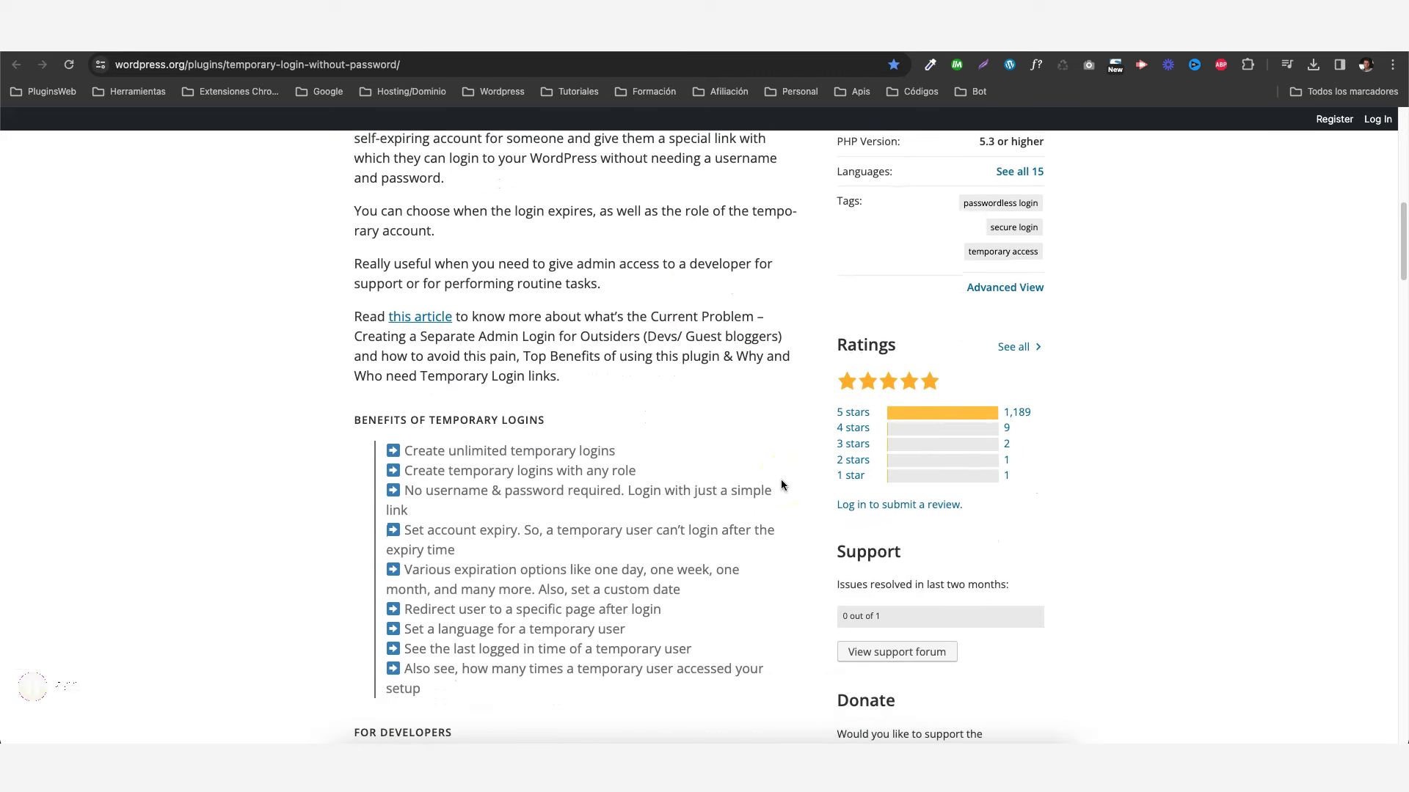
pyautogui.scroll(-2, 781, 484)
pyautogui.scroll(-1, 780, 478)
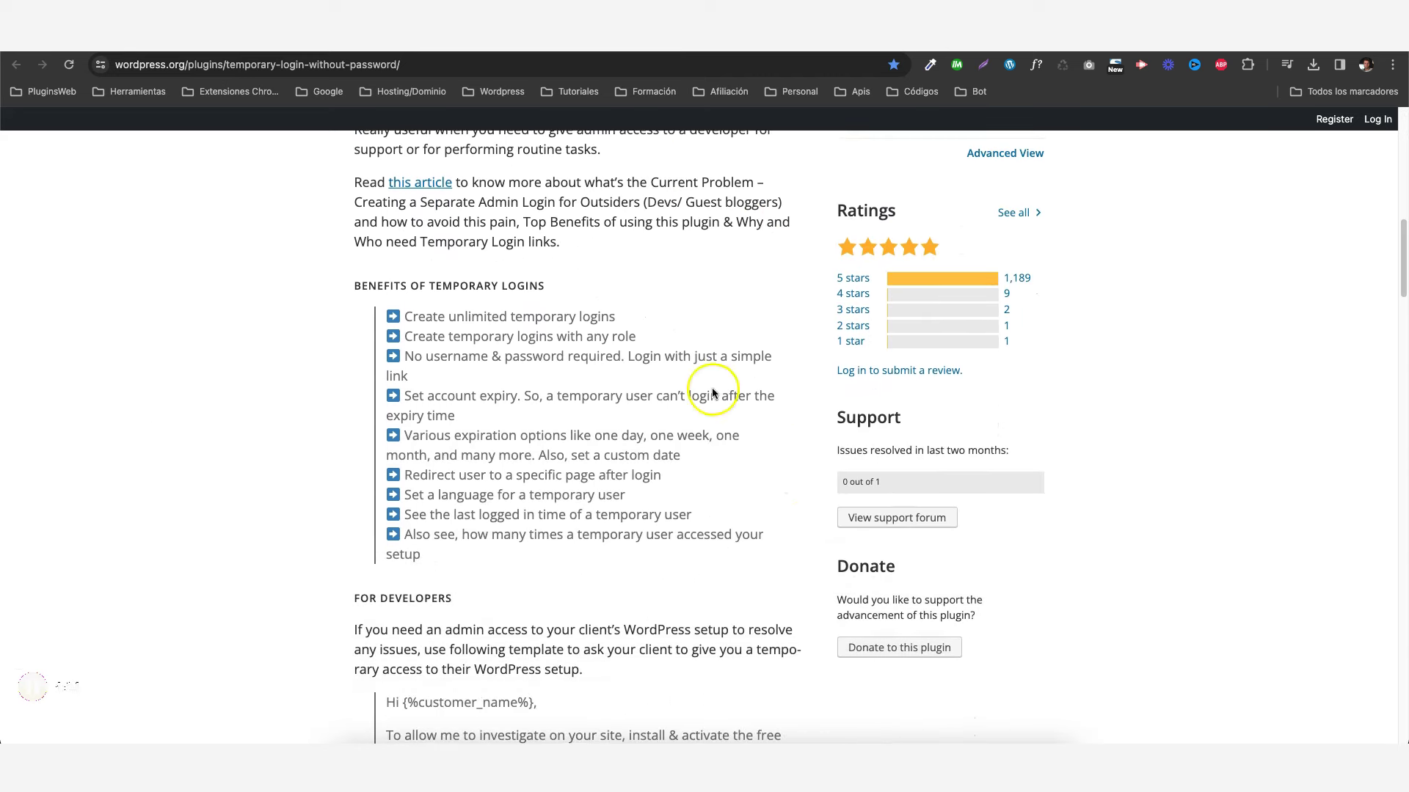
pyautogui.tripleClick(473, 315)
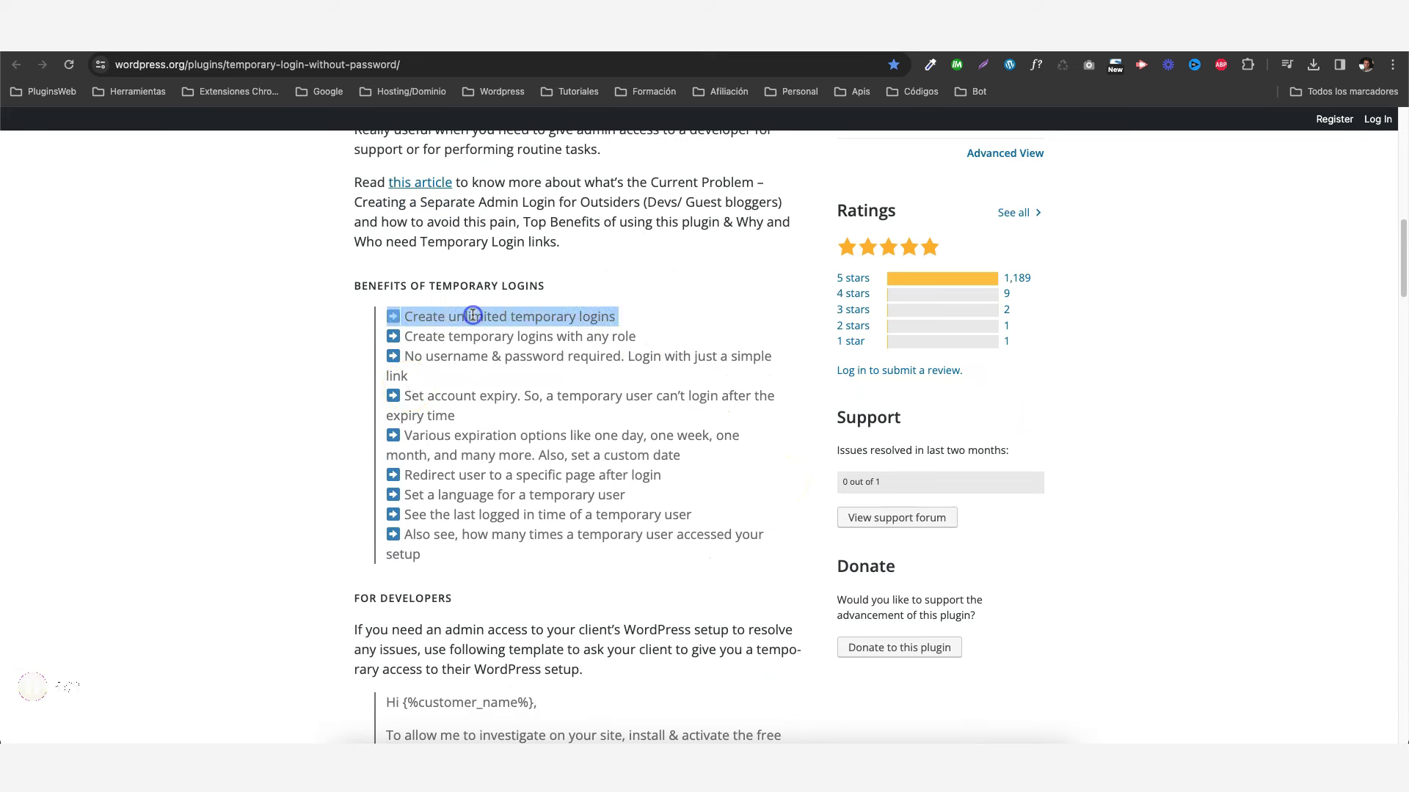
pyautogui.tripleClick(469, 336)
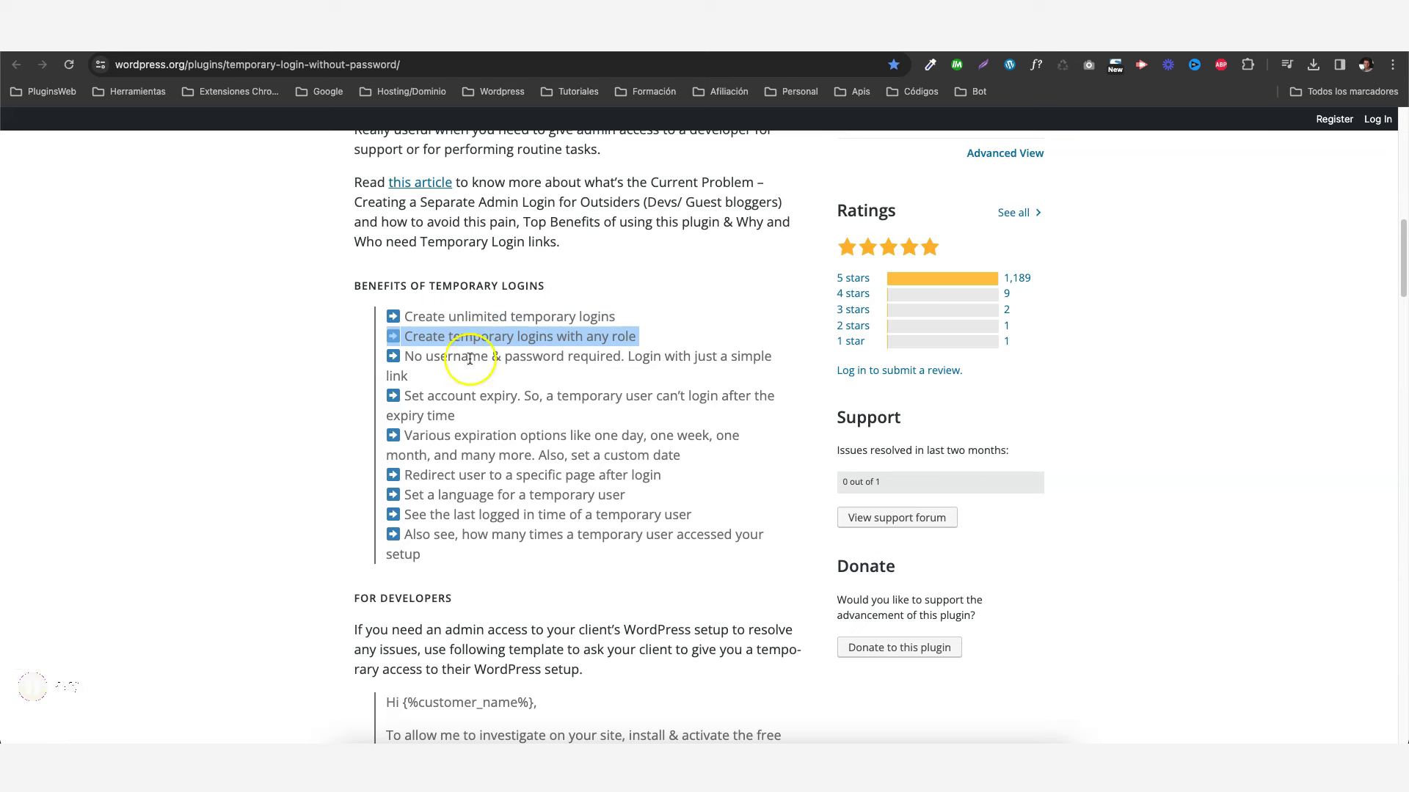
pyautogui.tripleClick(470, 358)
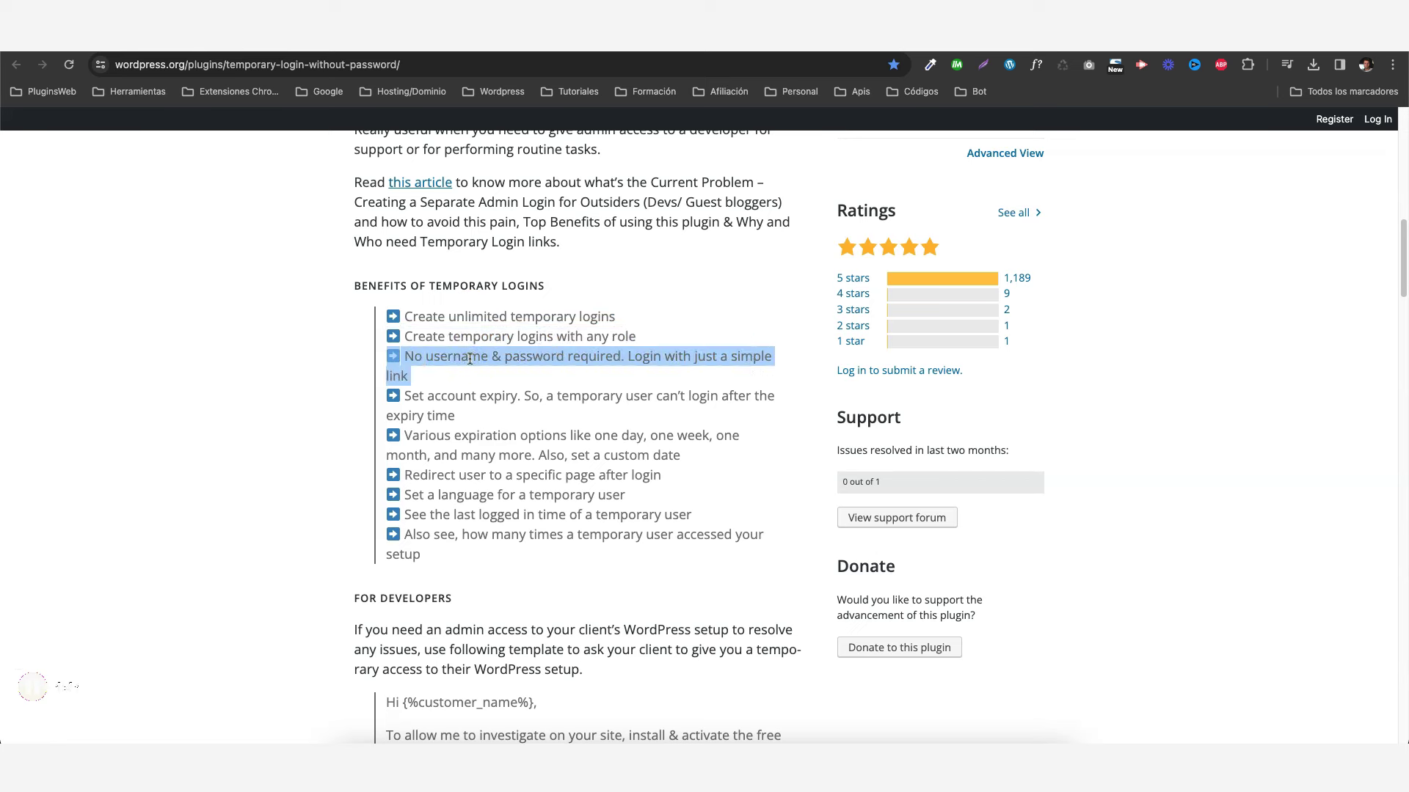
pyautogui.tripleClick(487, 397)
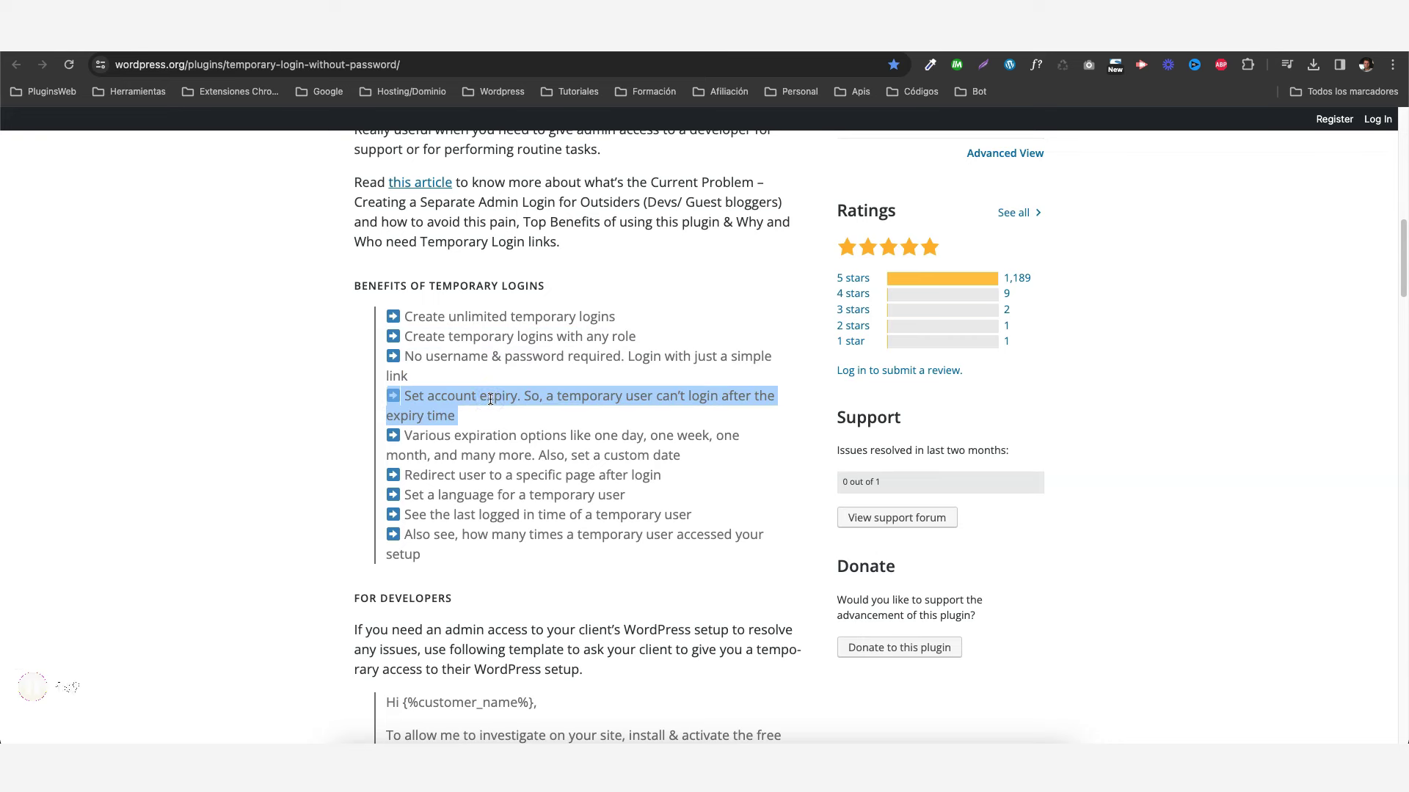
pyautogui.click(536, 431)
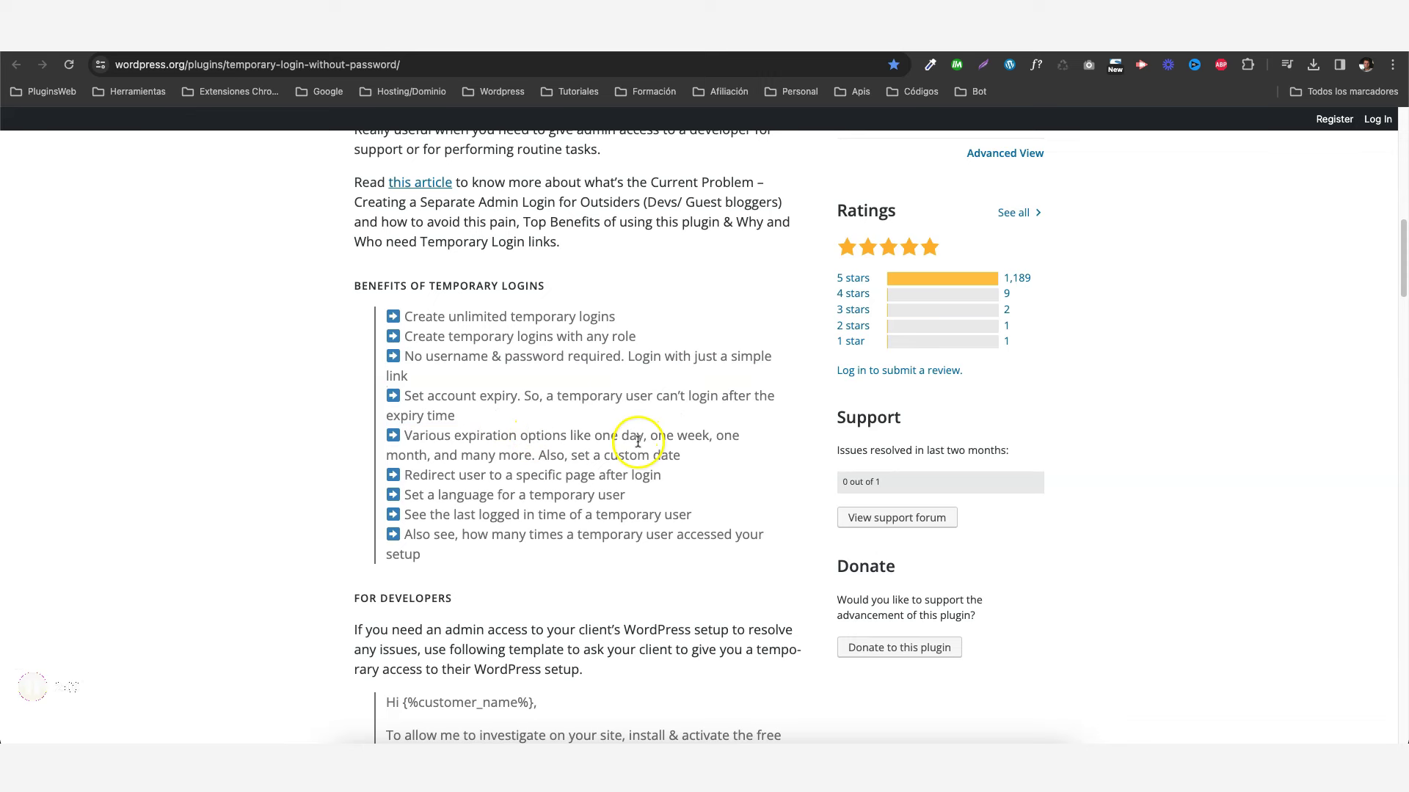
# - Highlight the temporary-user language, last logged-in time and access count benefits
pyautogui.scroll(-1, 597, 405)
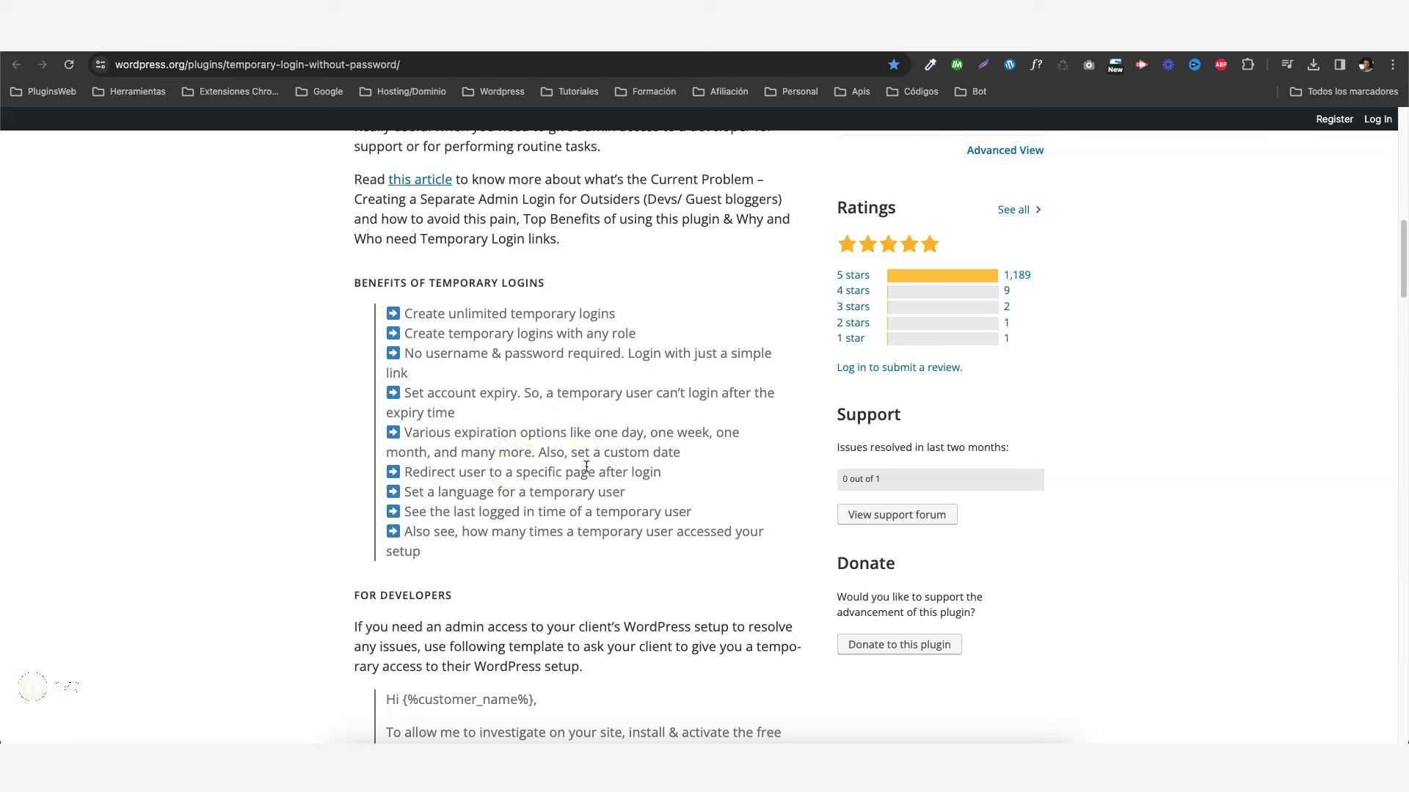
pyautogui.tripleClick(544, 490)
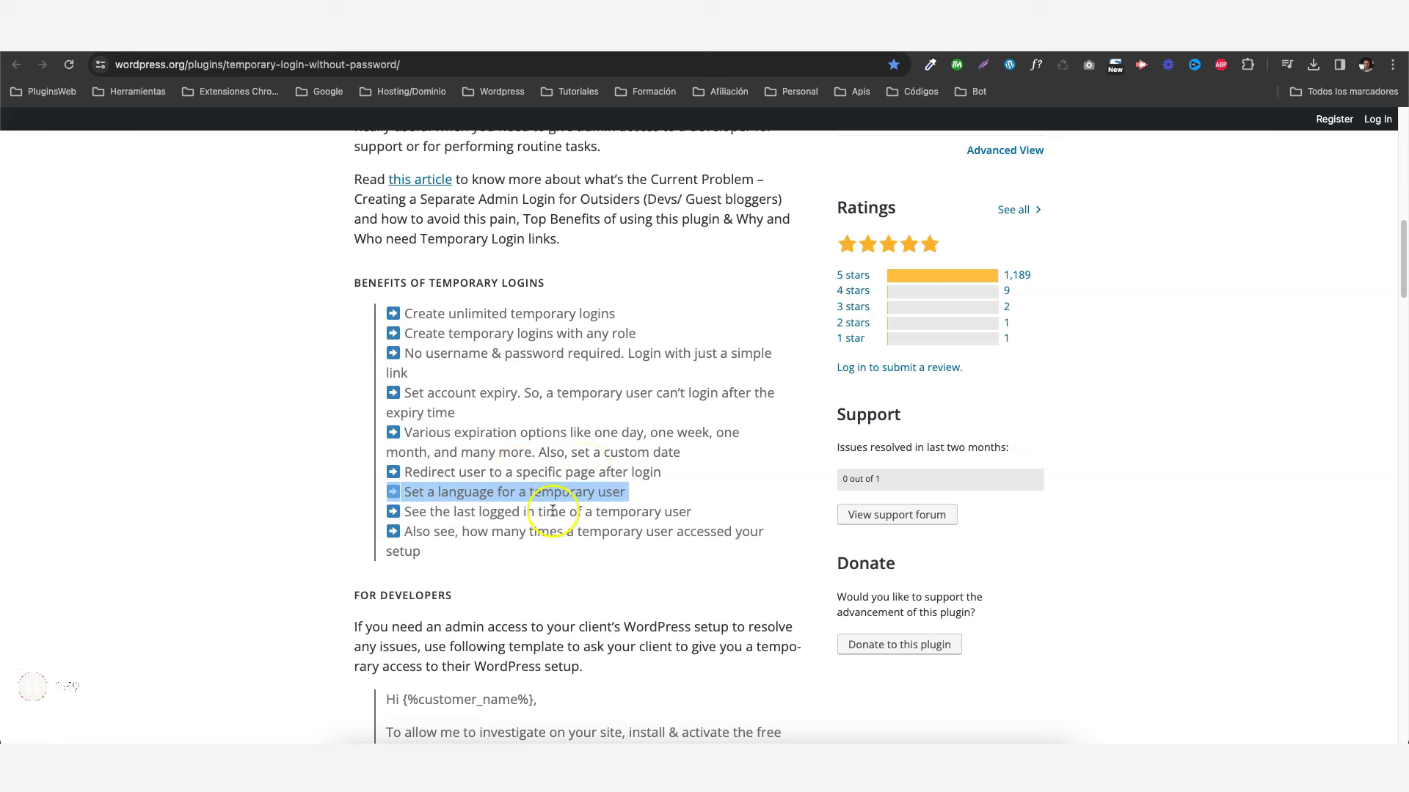
pyautogui.tripleClick(553, 511)
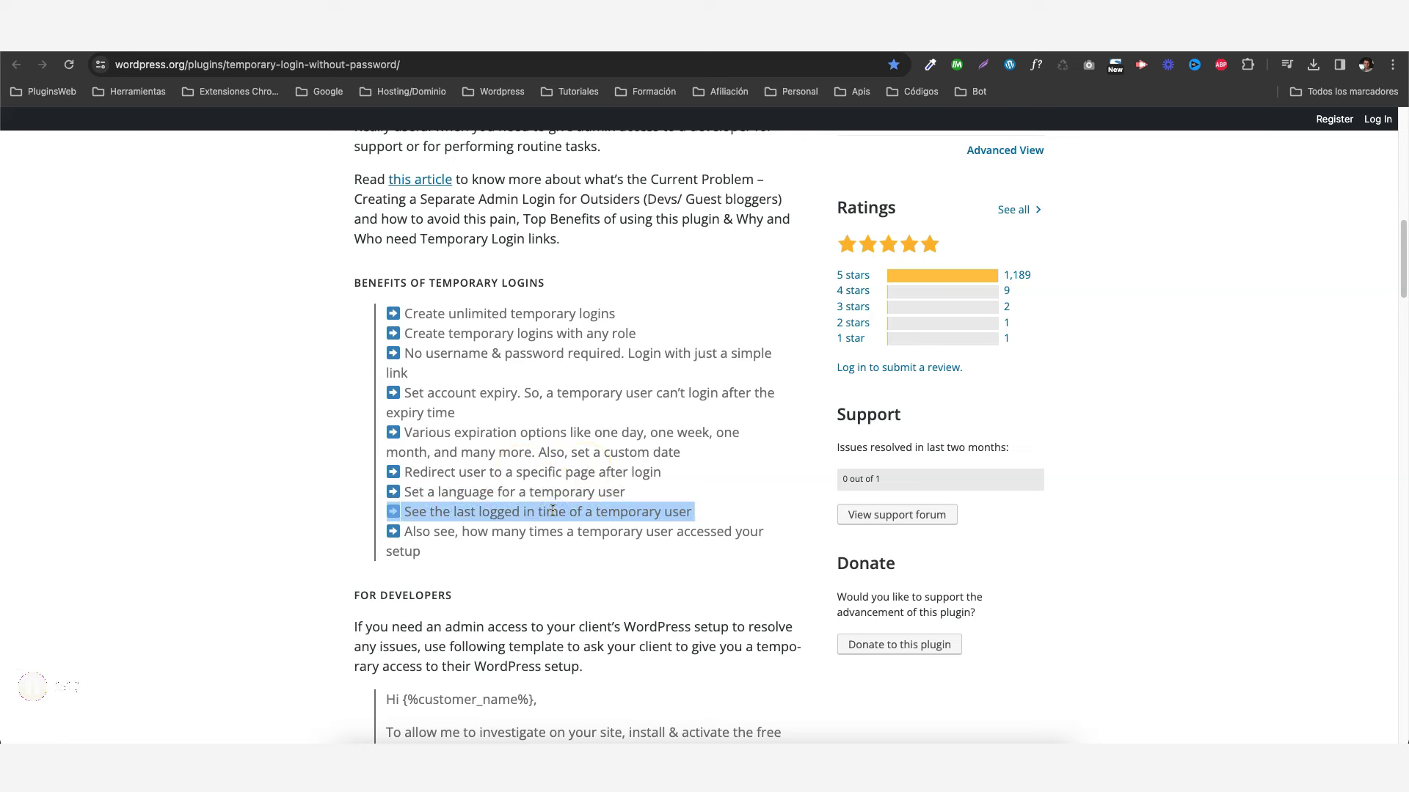
pyautogui.tripleClick(549, 533)
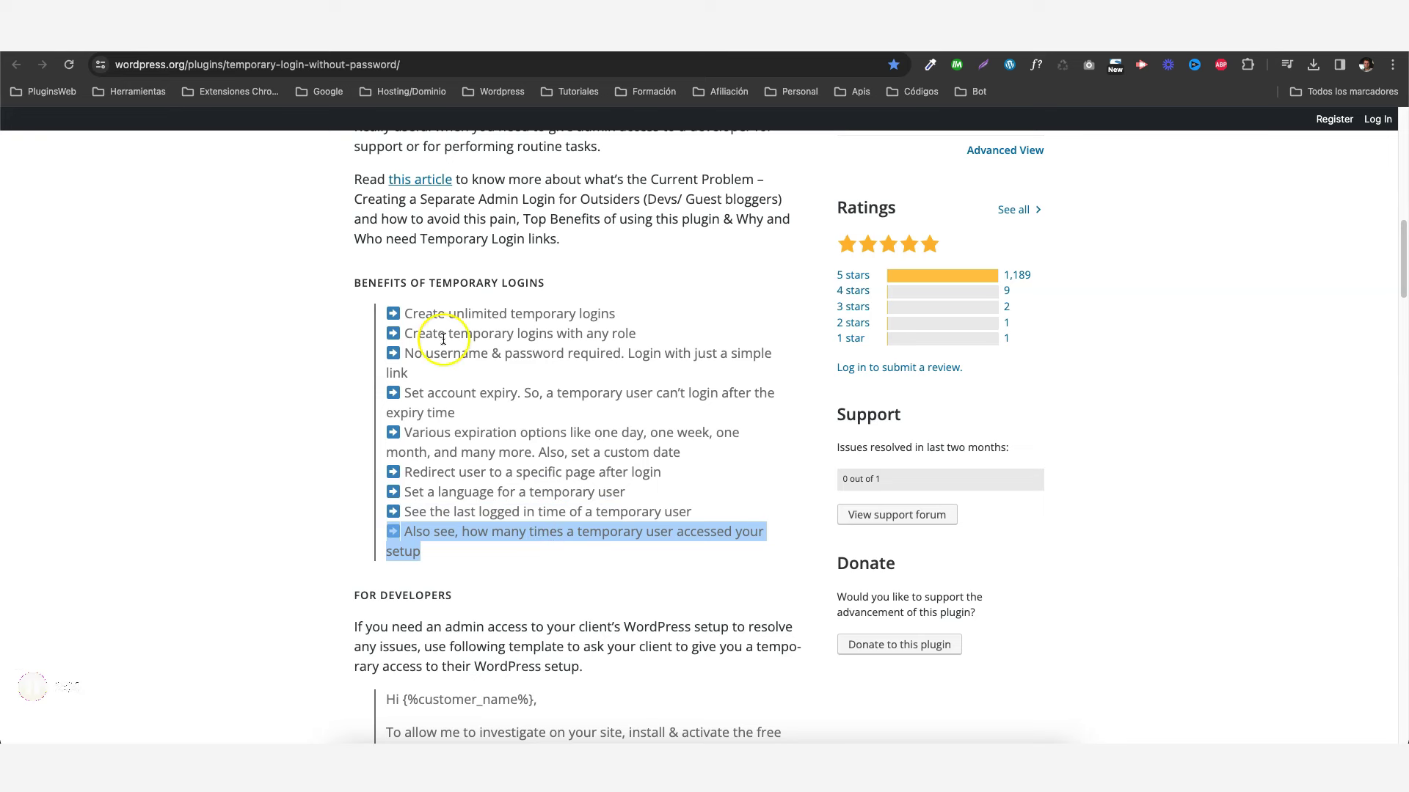
pyautogui.hotkey('ctrl', 'Tab')
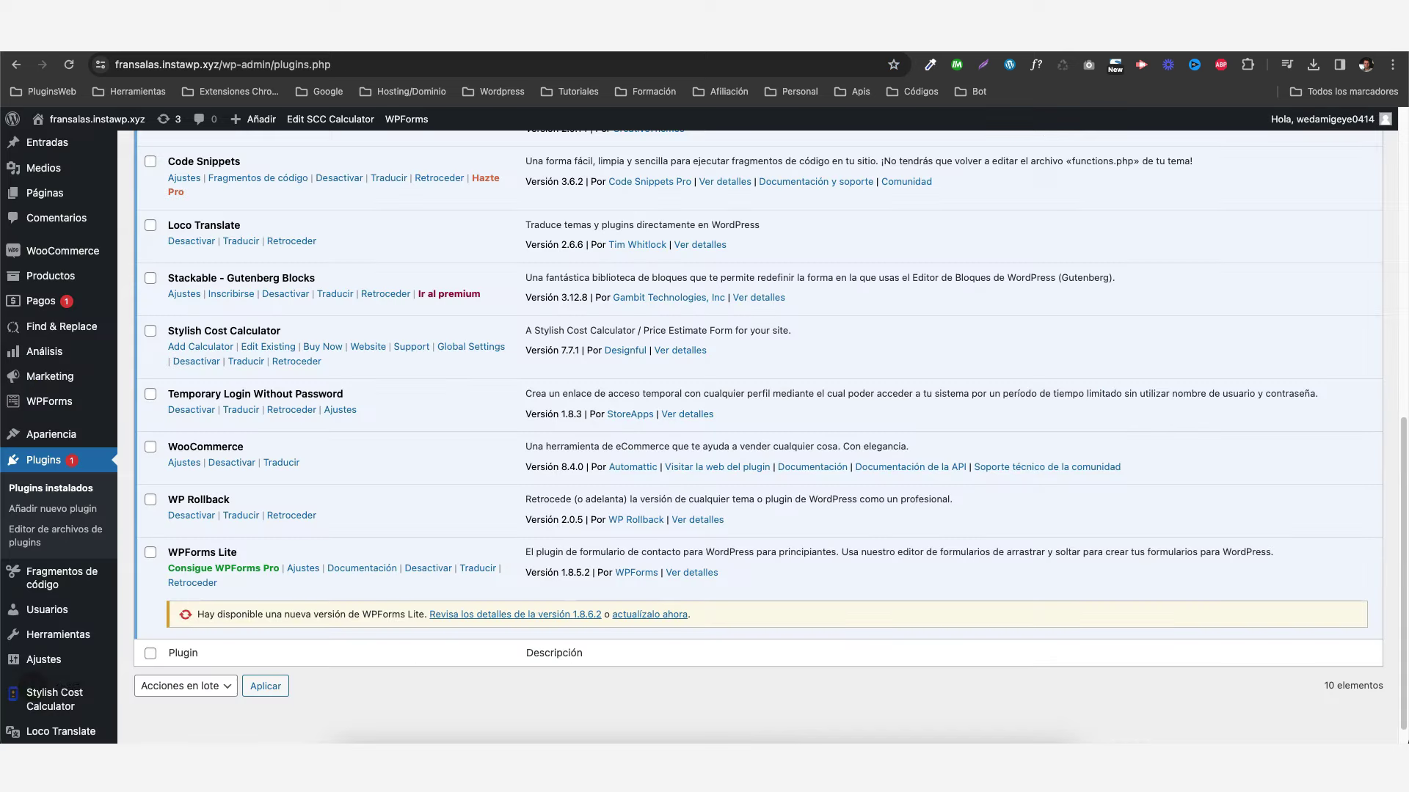
# - Spot the installed Temporary Login Without Password plugin and go to Usuarios > Accesos temporales
pyautogui.tripleClick(250, 389)
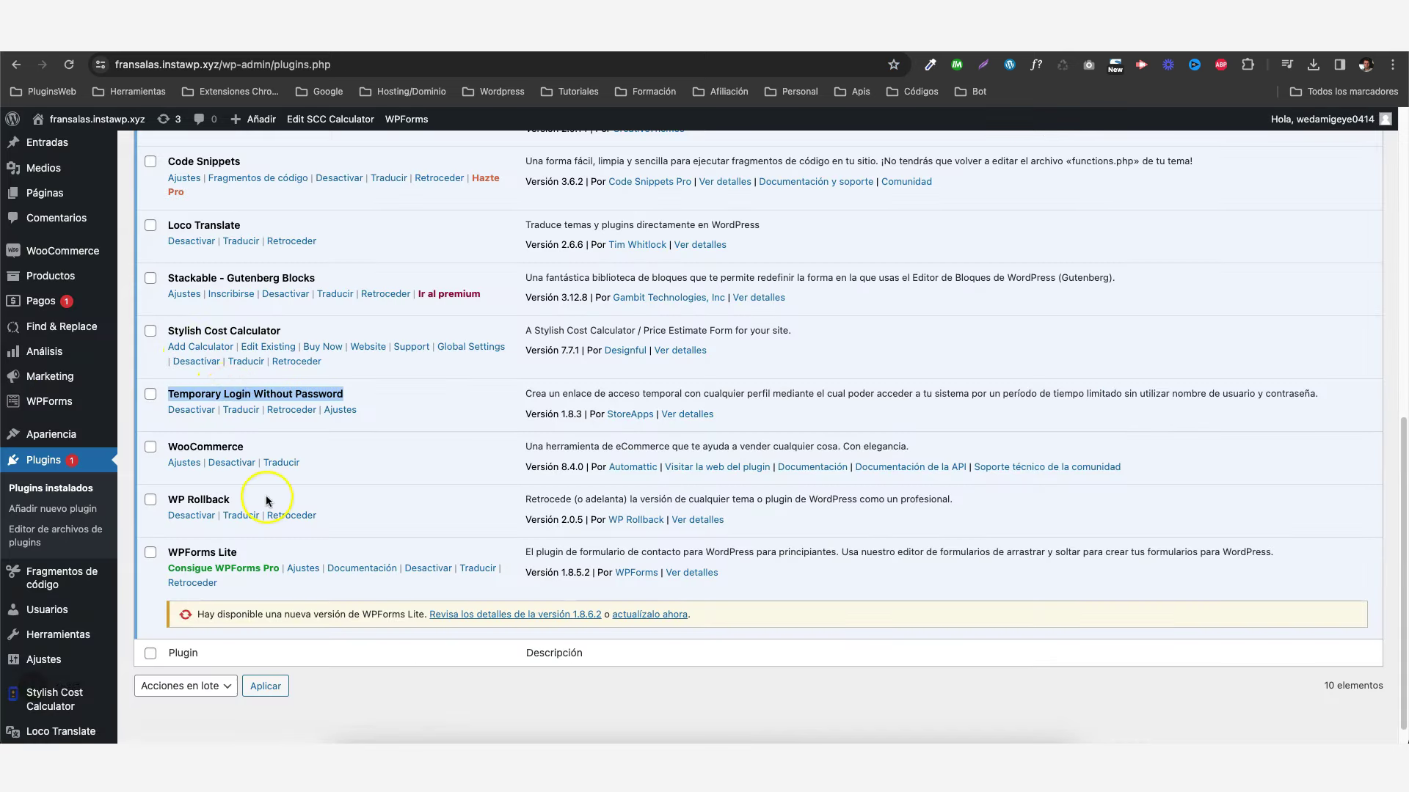
pyautogui.scroll(-1, 154, 491)
pyautogui.moveTo(59, 576)
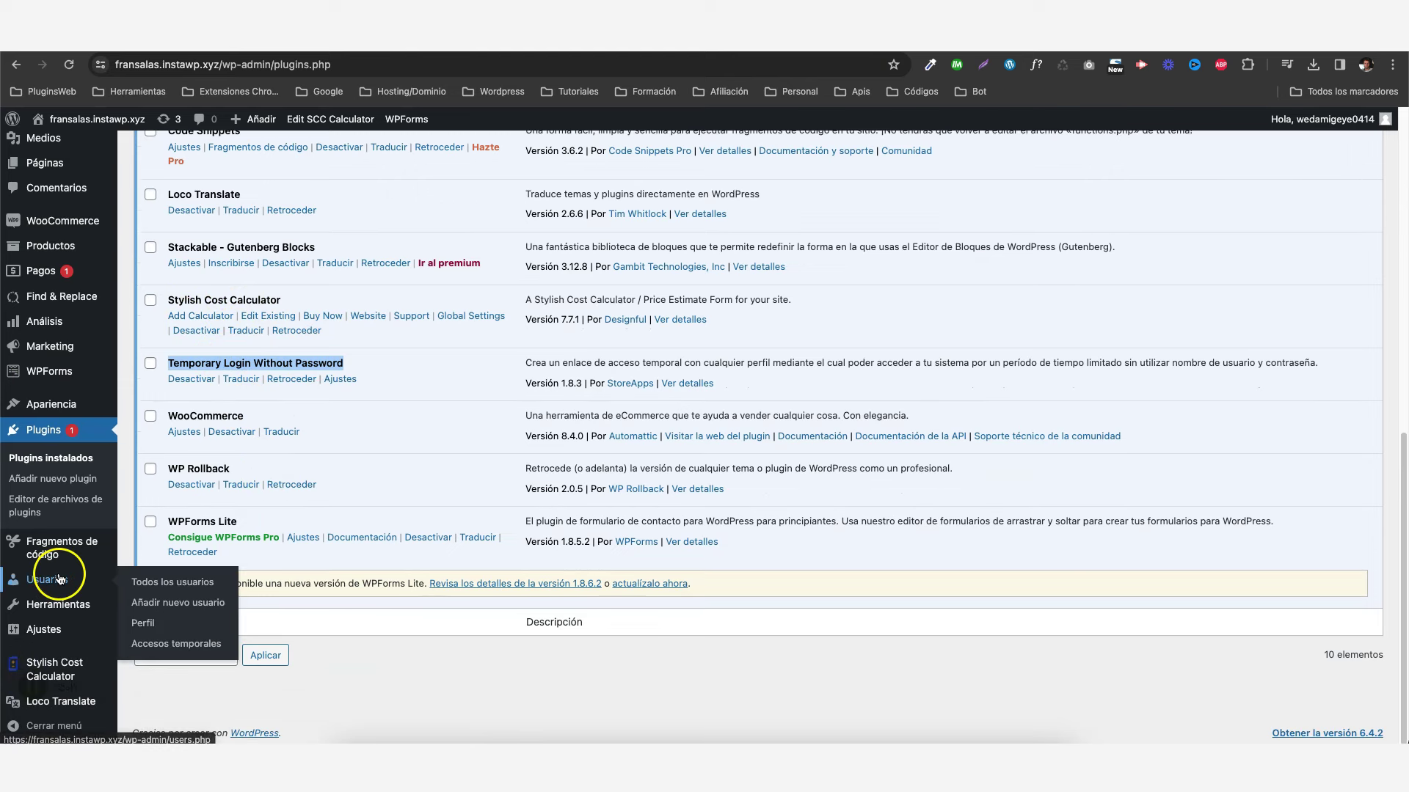
pyautogui.click(166, 649)
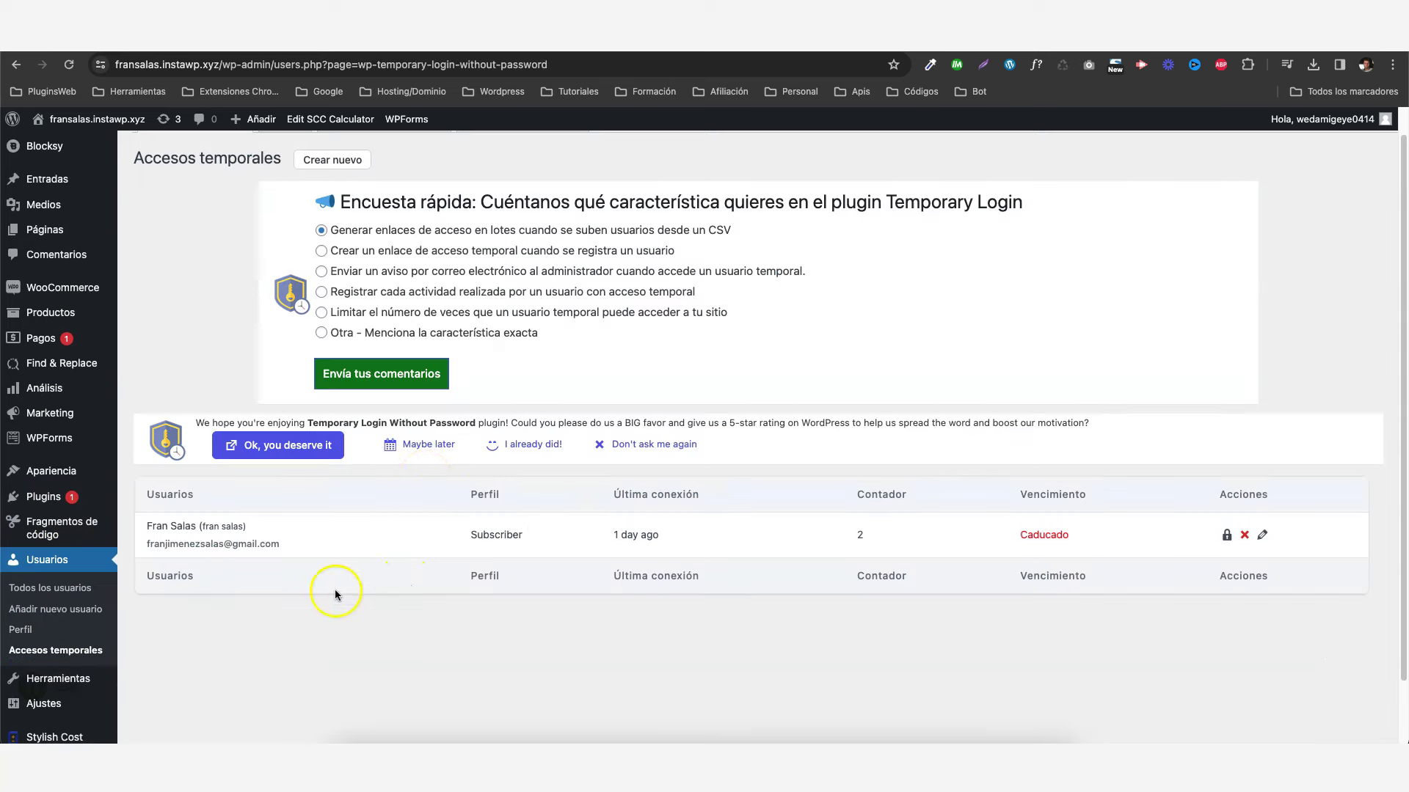
pyautogui.scroll(1, 437, 534)
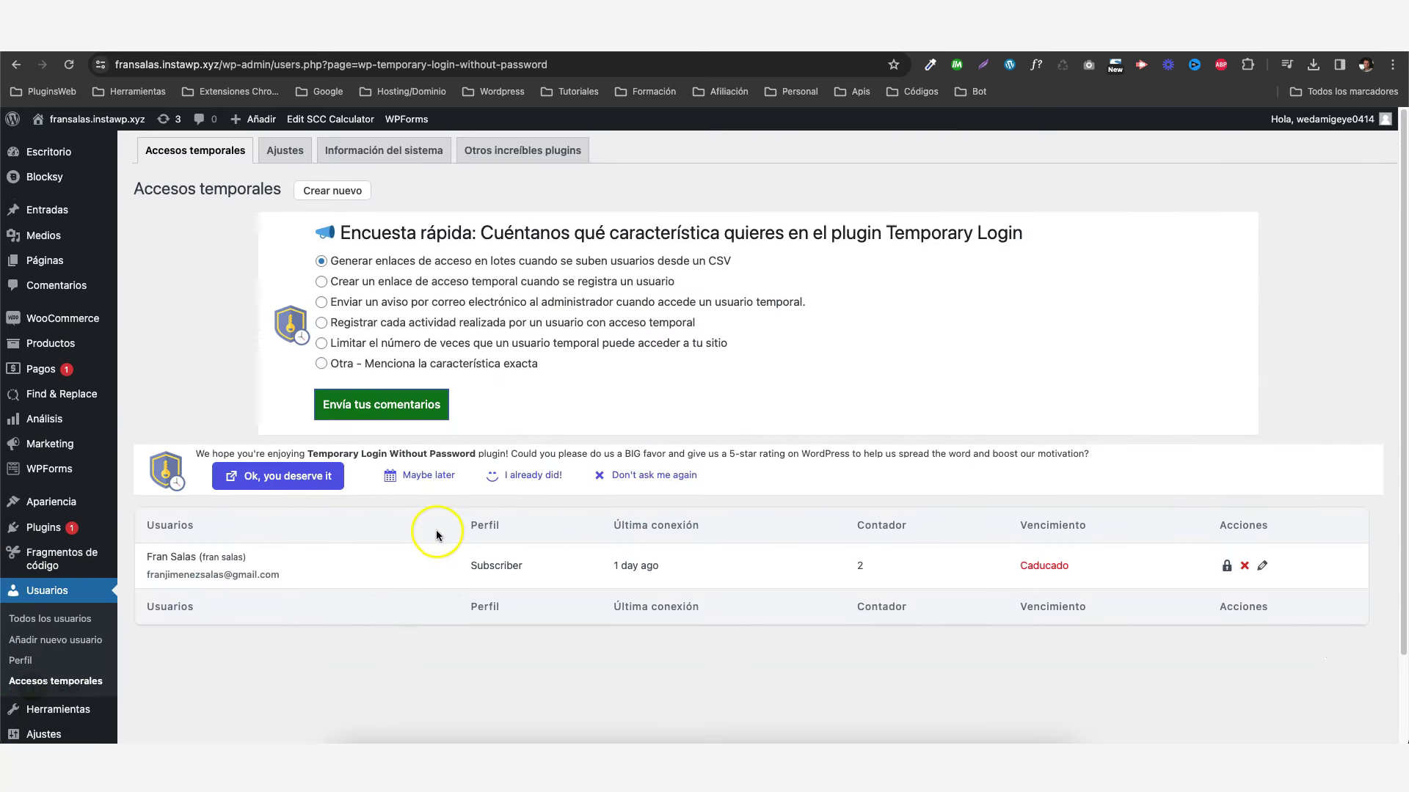
# - Review the plugin's Ajustes defaults: Administrador profile, Escritorio redirect and Una semana expiry
pyautogui.click(290, 152)
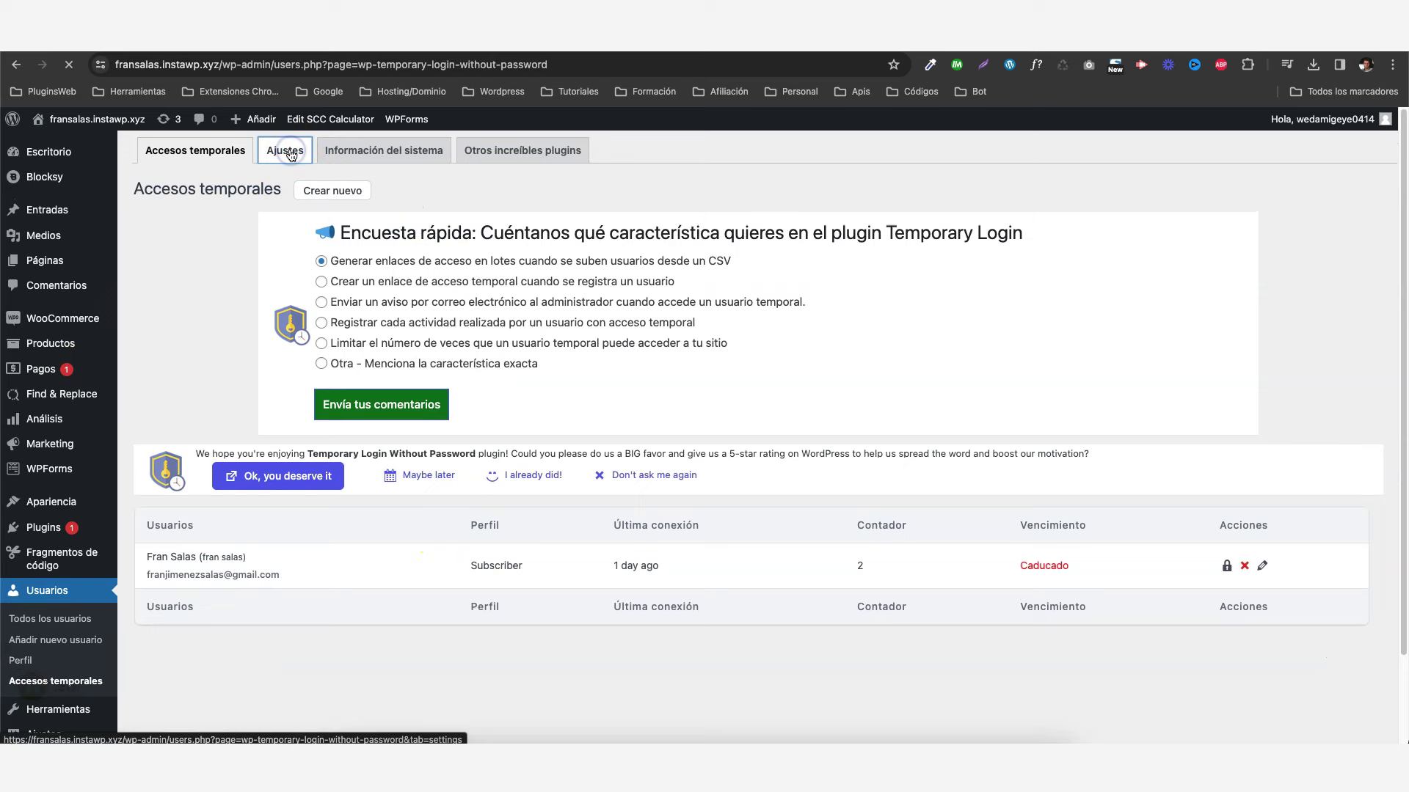
pyautogui.scroll(-3, 334, 377)
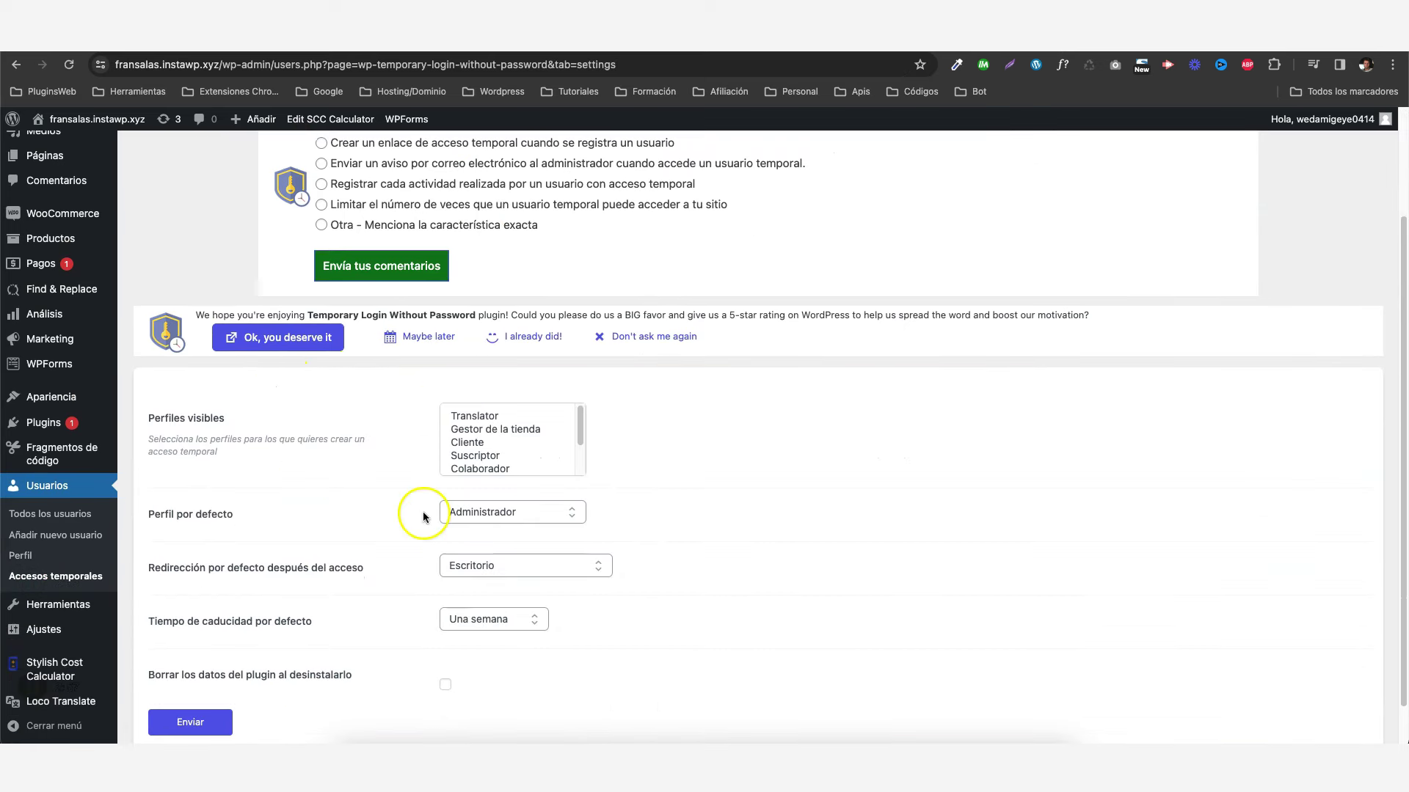
pyautogui.scroll(-1, 425, 526)
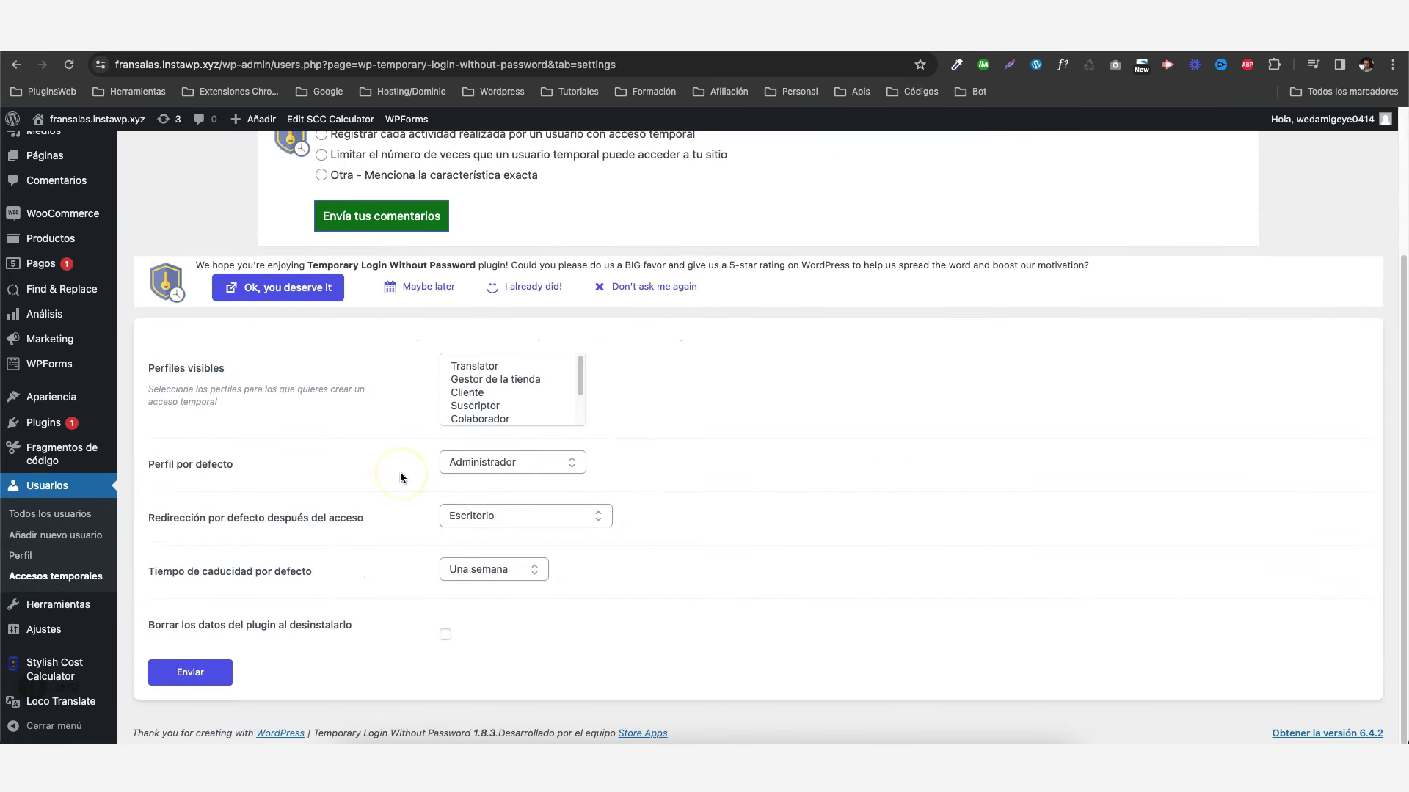
pyautogui.click(423, 443)
pyautogui.scroll(4, 196, 360)
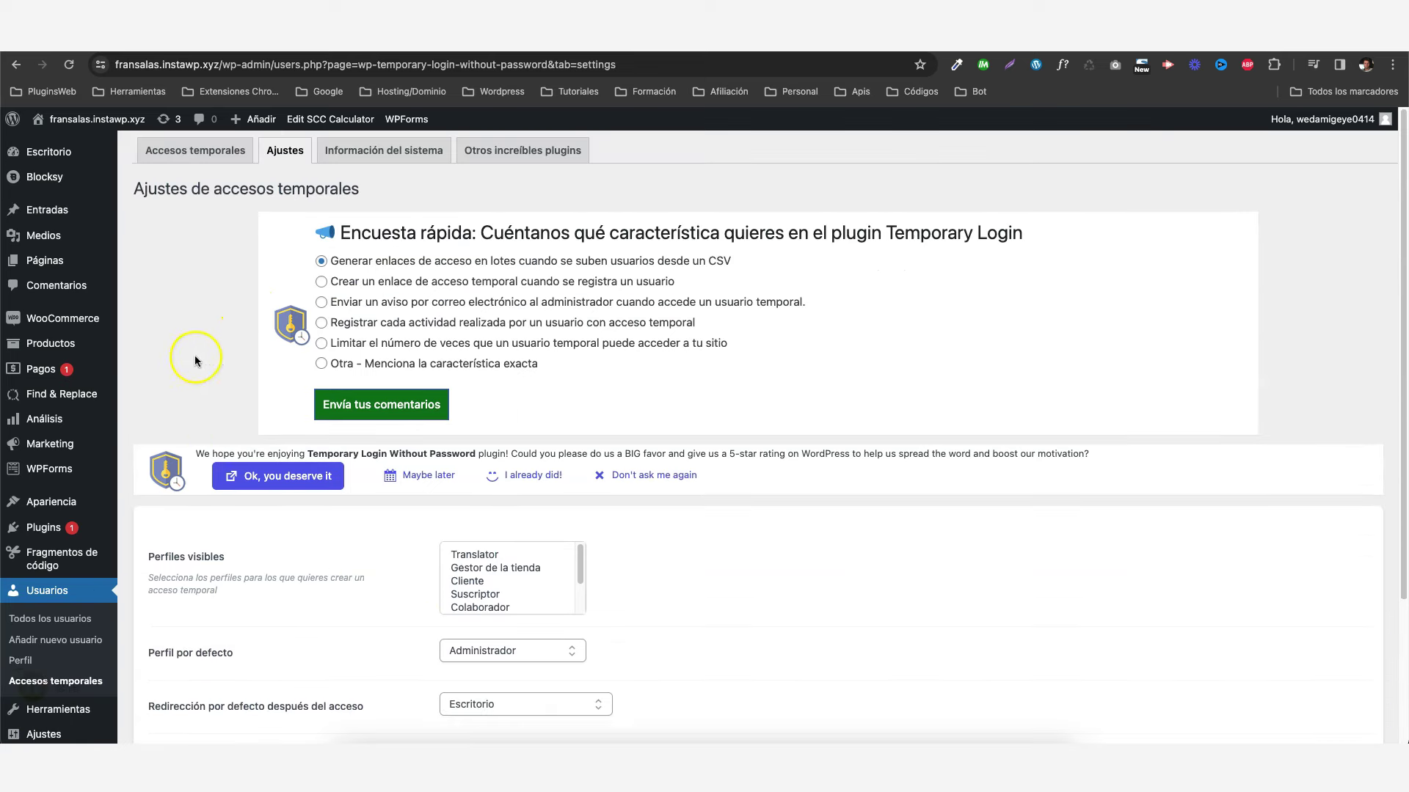
# - Back on Accesos temporales, highlight the Subscriber login's e-mail, role, last login, count 2 and Caducado status
pyautogui.click(193, 152)
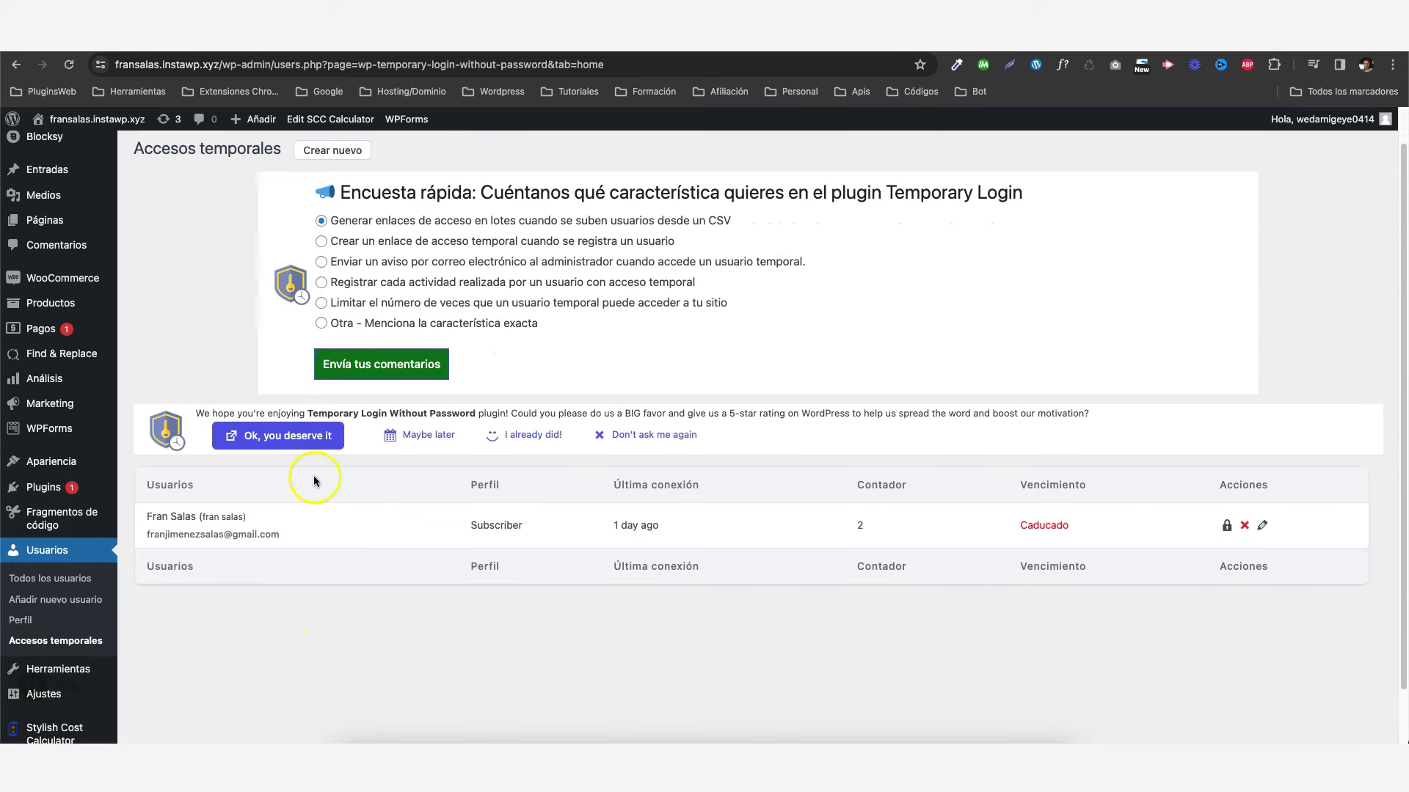
pyautogui.scroll(-2, 183, 572)
pyautogui.tripleClick(189, 496)
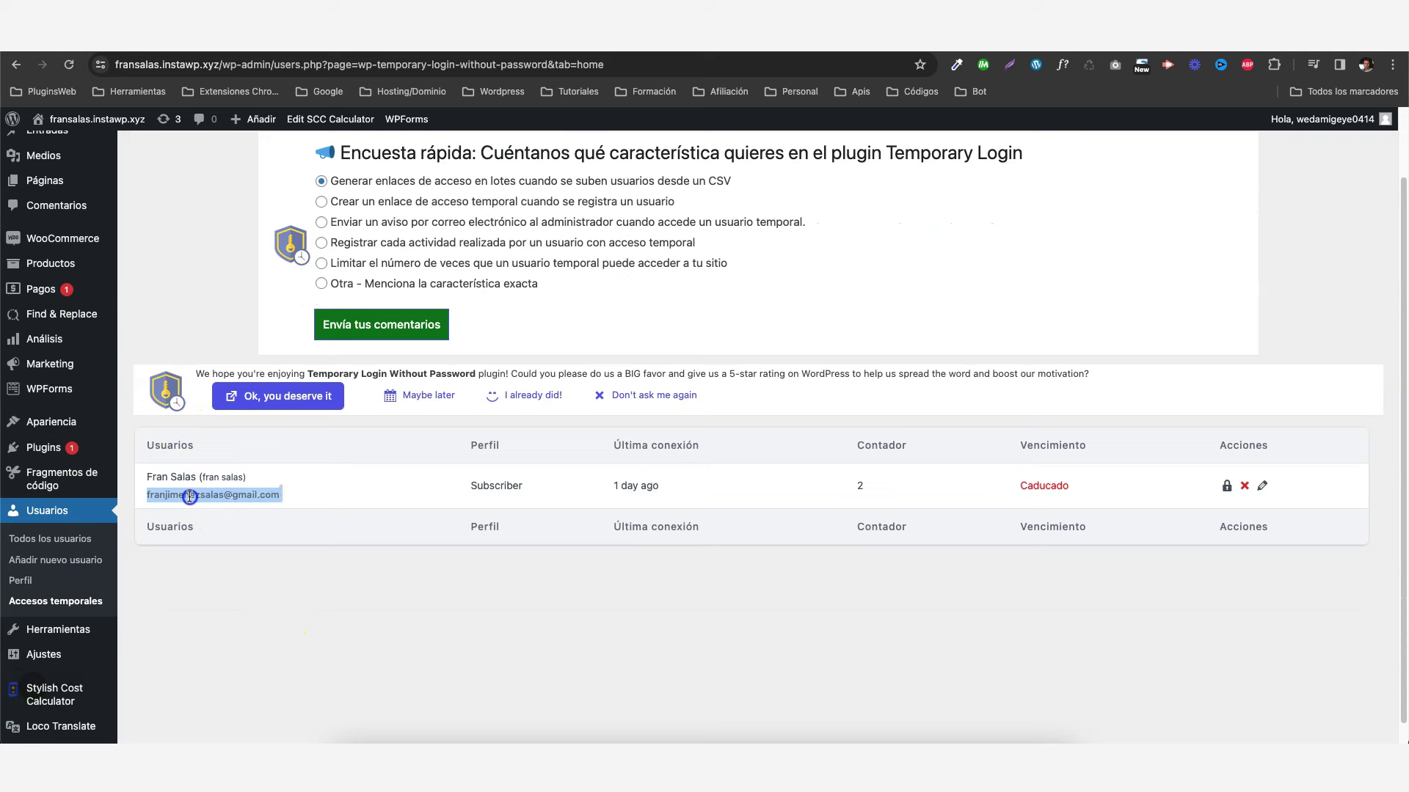
pyautogui.doubleClick(492, 488)
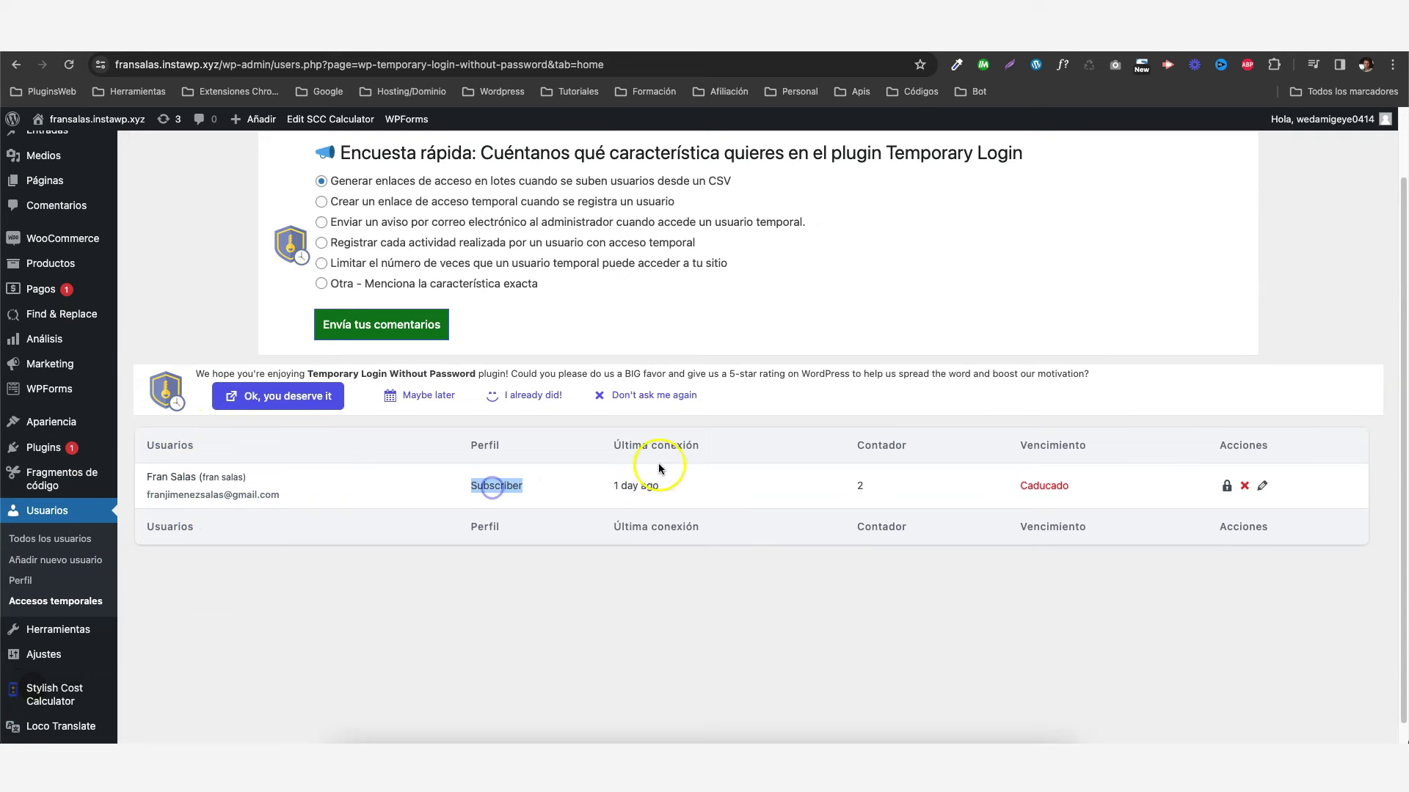
pyautogui.doubleClick(634, 488)
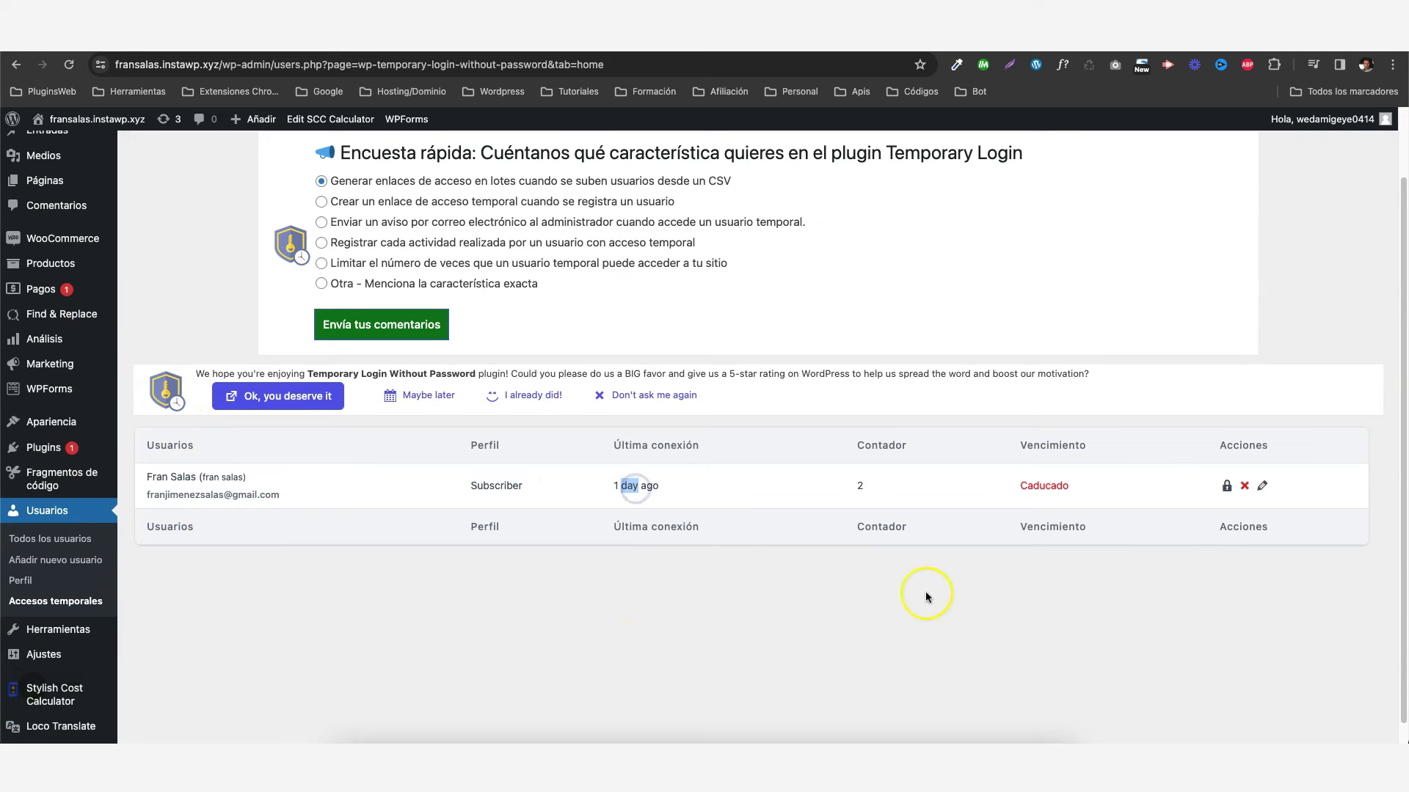
pyautogui.doubleClick(866, 485)
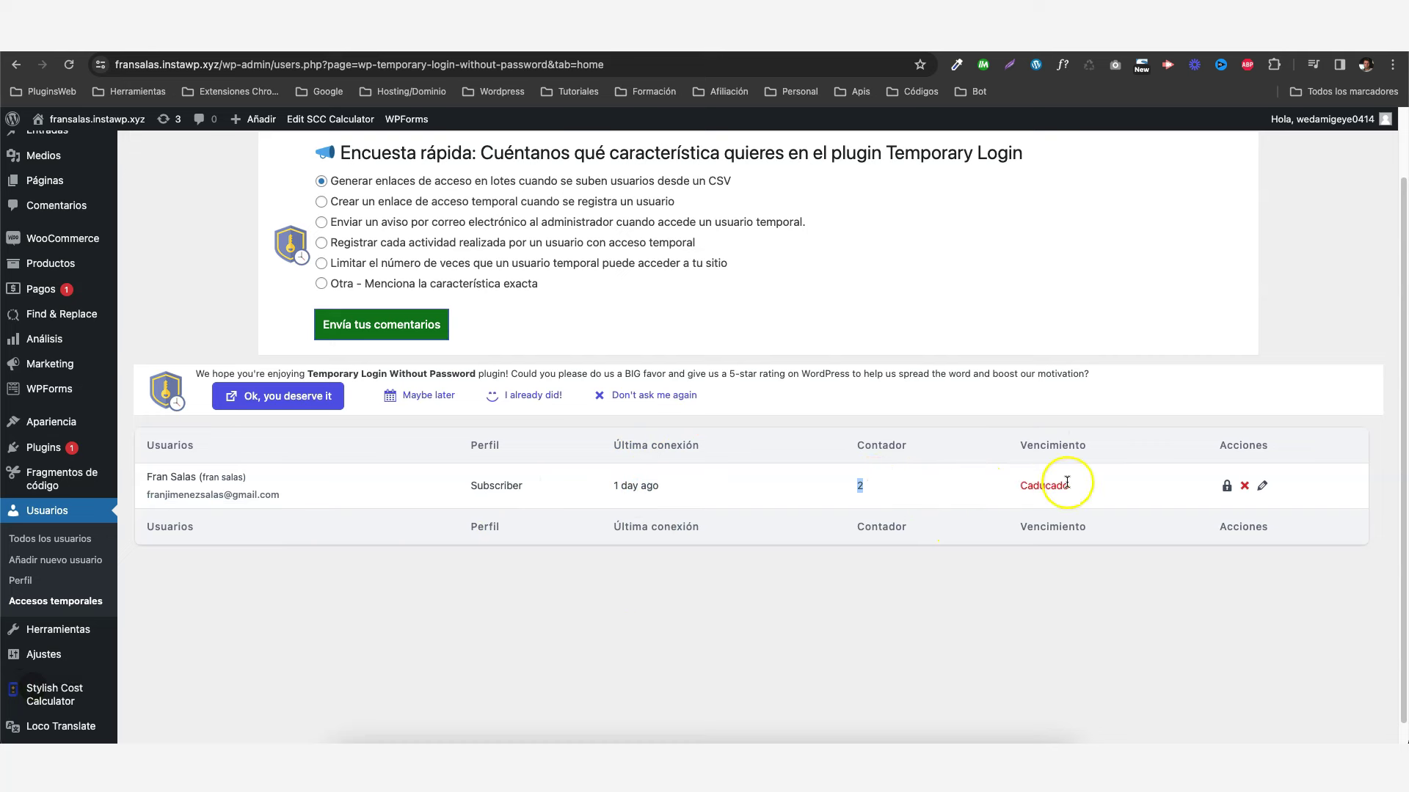
pyautogui.click(1029, 486)
pyautogui.doubleClick(1029, 486)
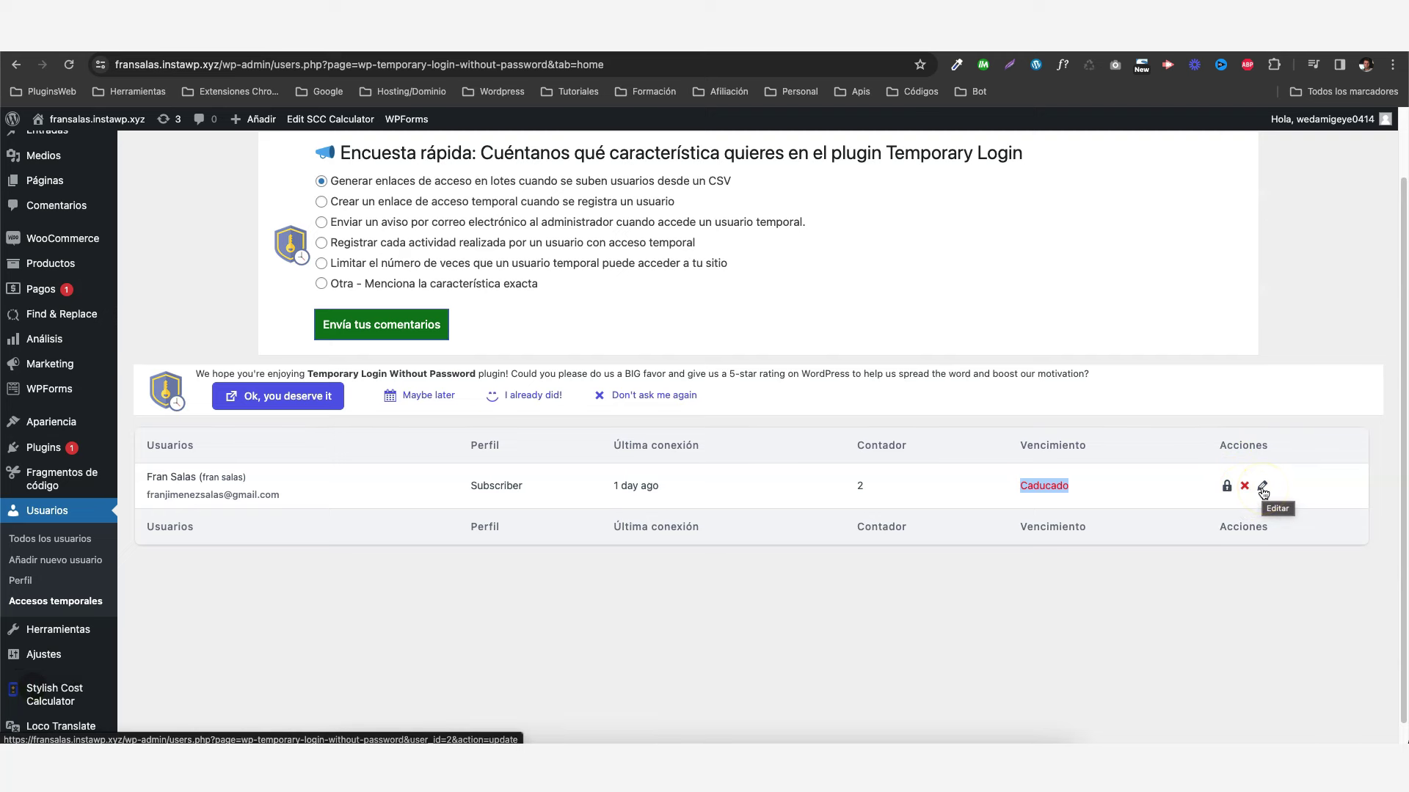
pyautogui.scroll(2, 746, 544)
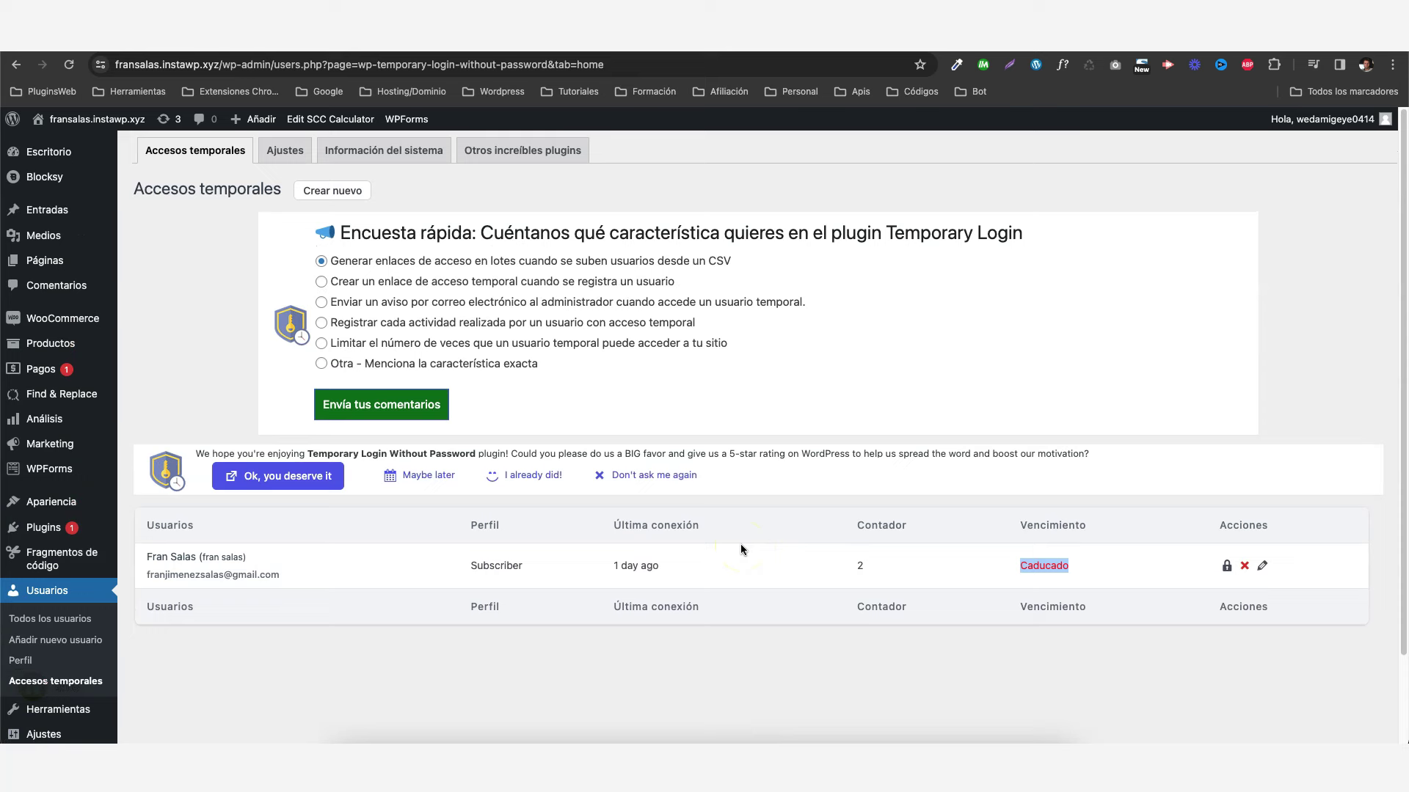
# - Start a new temporary access and enter the user's e-mail address, fixing a domain typo
pyautogui.click(328, 192)
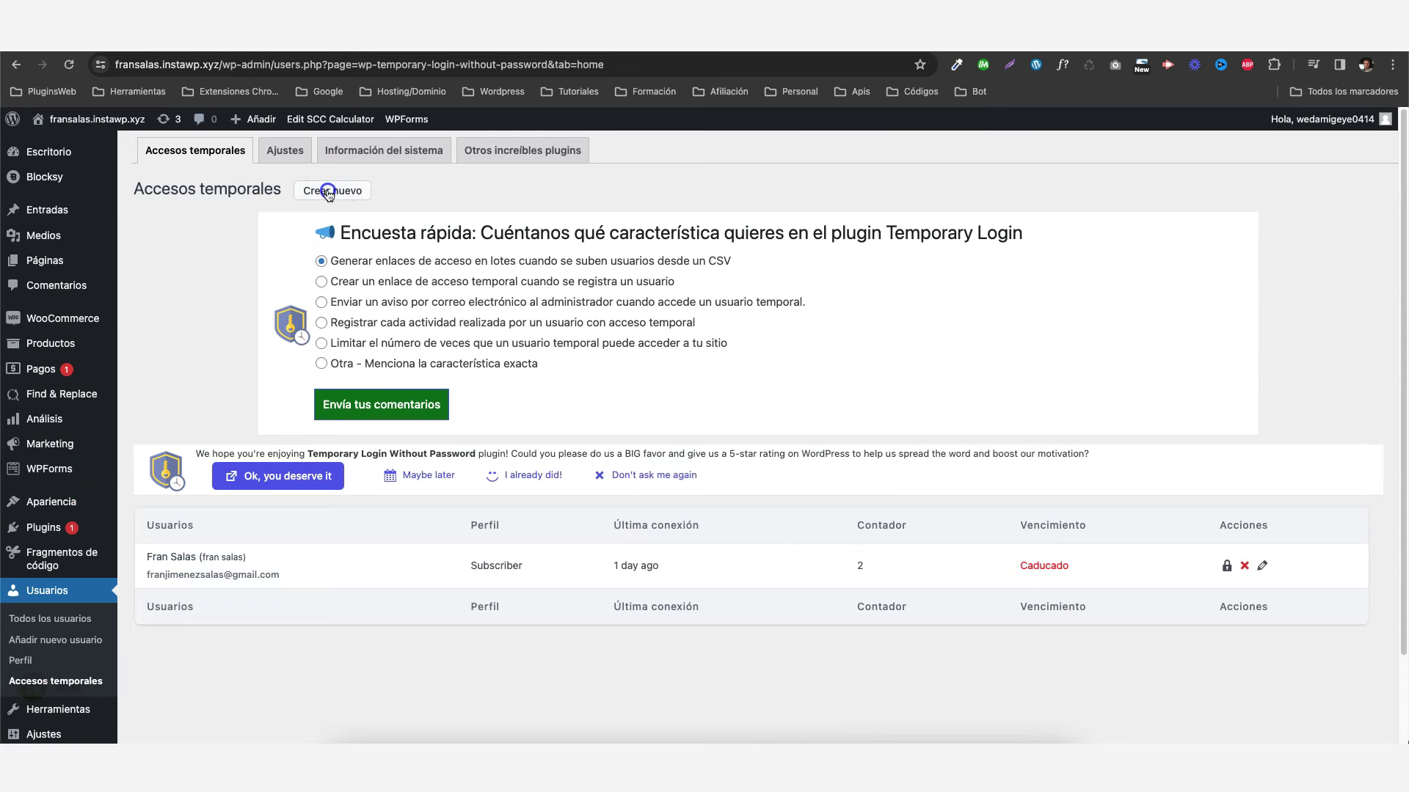
pyautogui.scroll(-5, 502, 308)
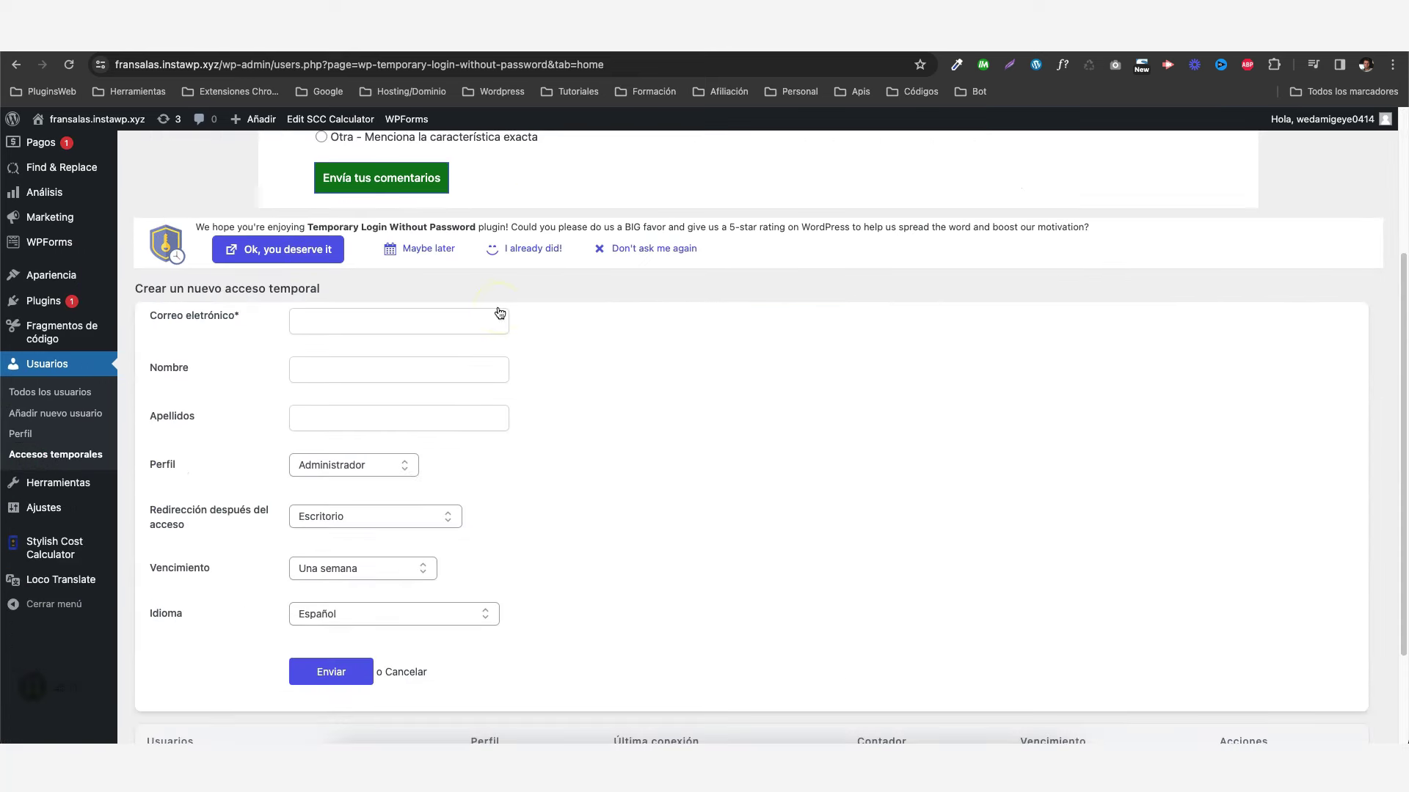
pyautogui.click(311, 319)
pyautogui.click(379, 321)
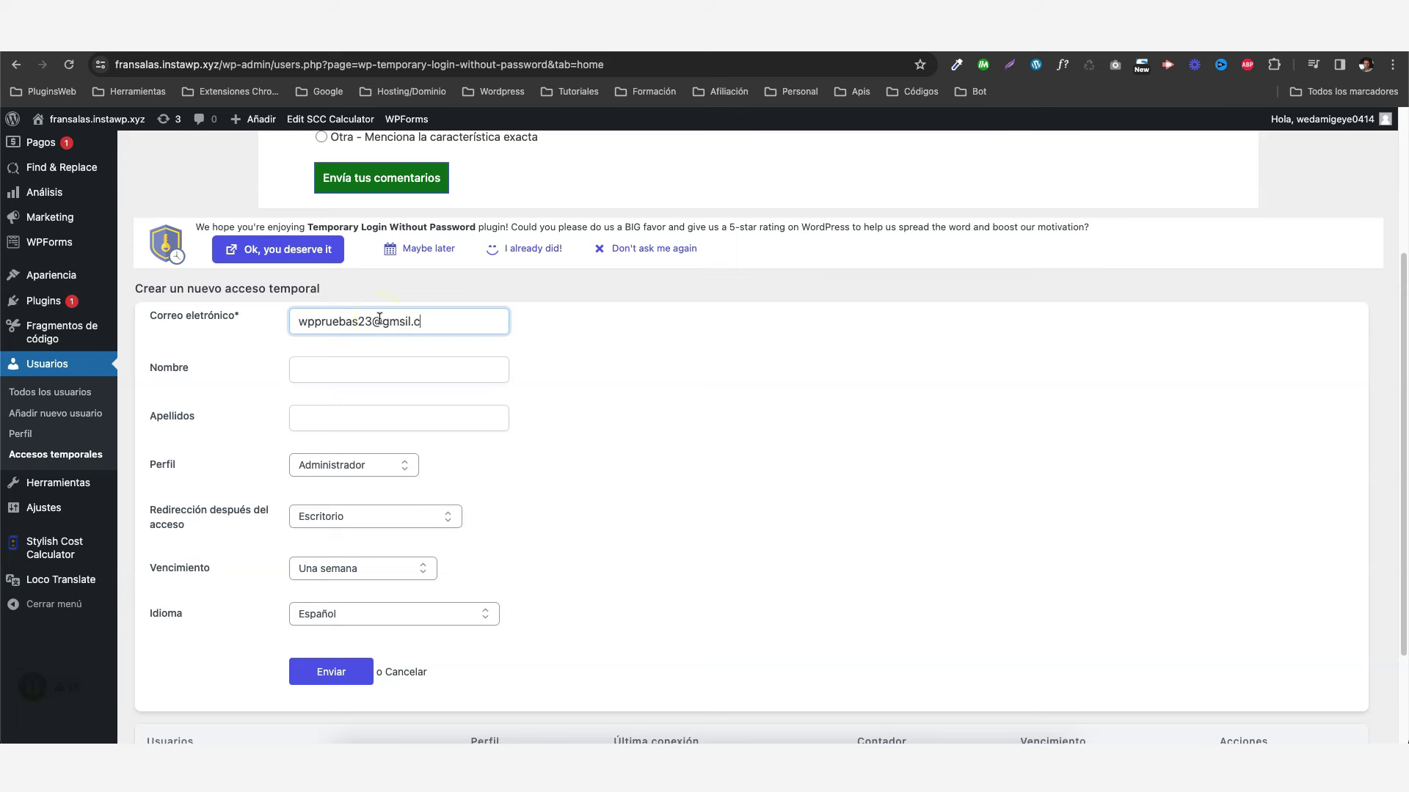
pyautogui.click(397, 321)
pyautogui.press('BackSpace')
pyautogui.write('ail.com')
# - Fill in the new user's first name and surname
pyautogui.click(408, 372)
pyautogui.write('pepe')
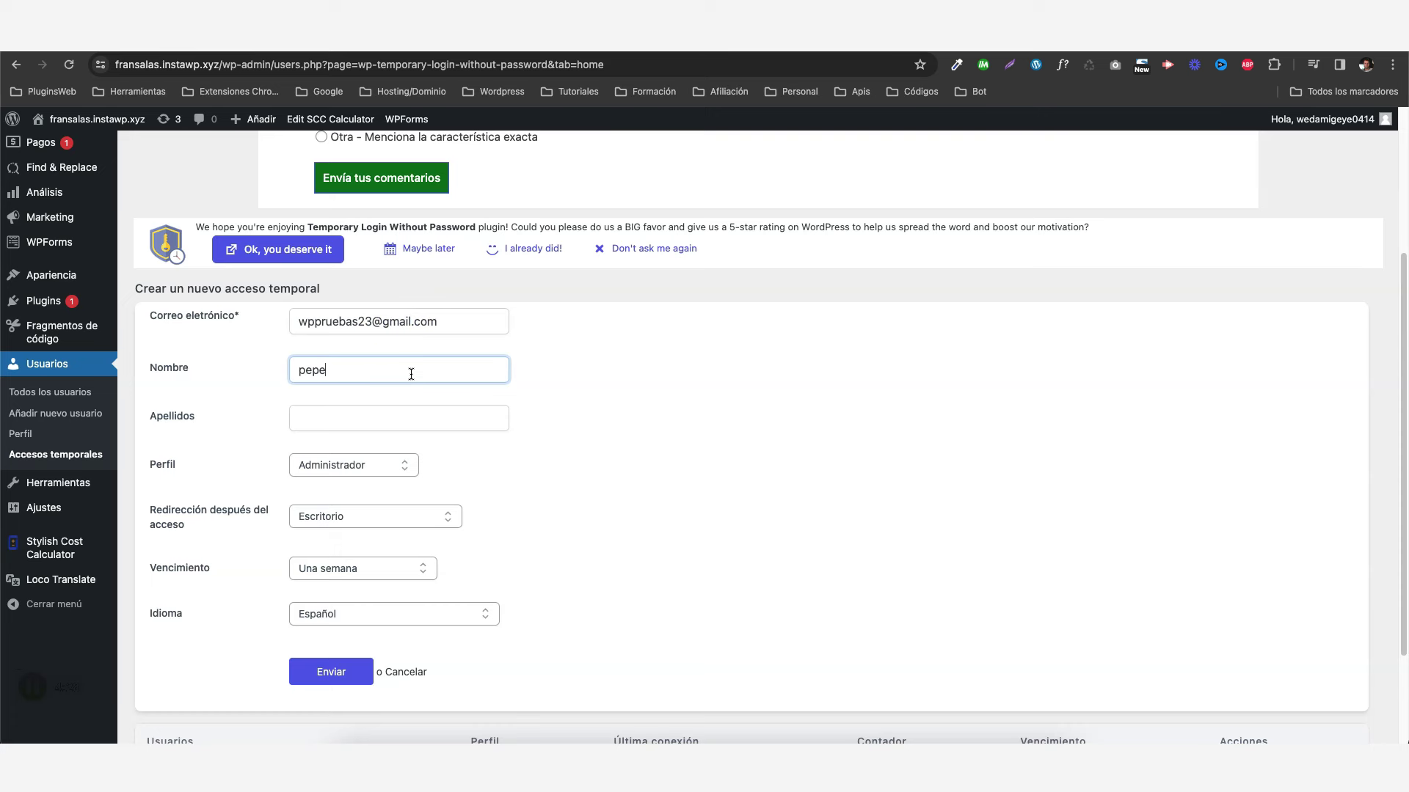
pyautogui.click(411, 417)
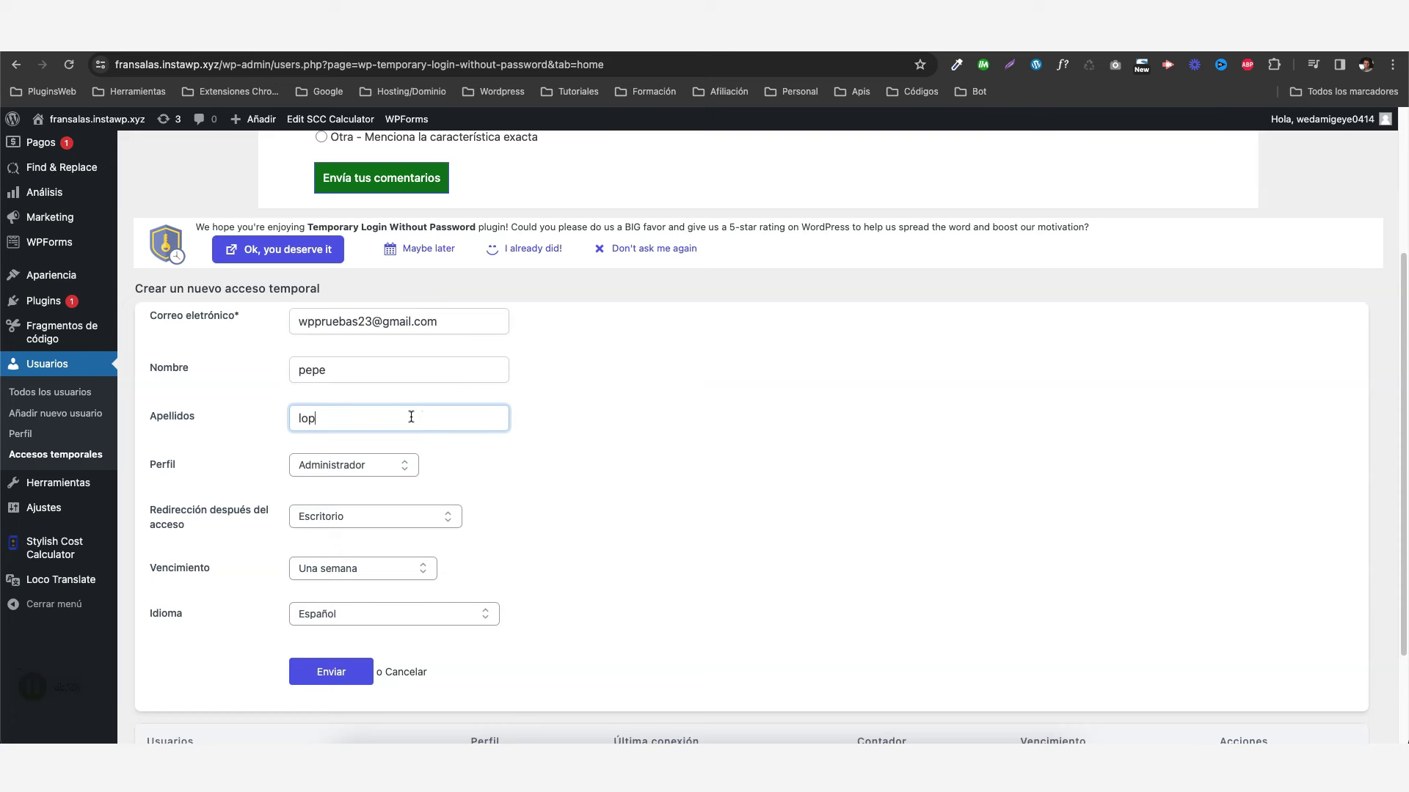
pyautogui.scroll(-1, 513, 407)
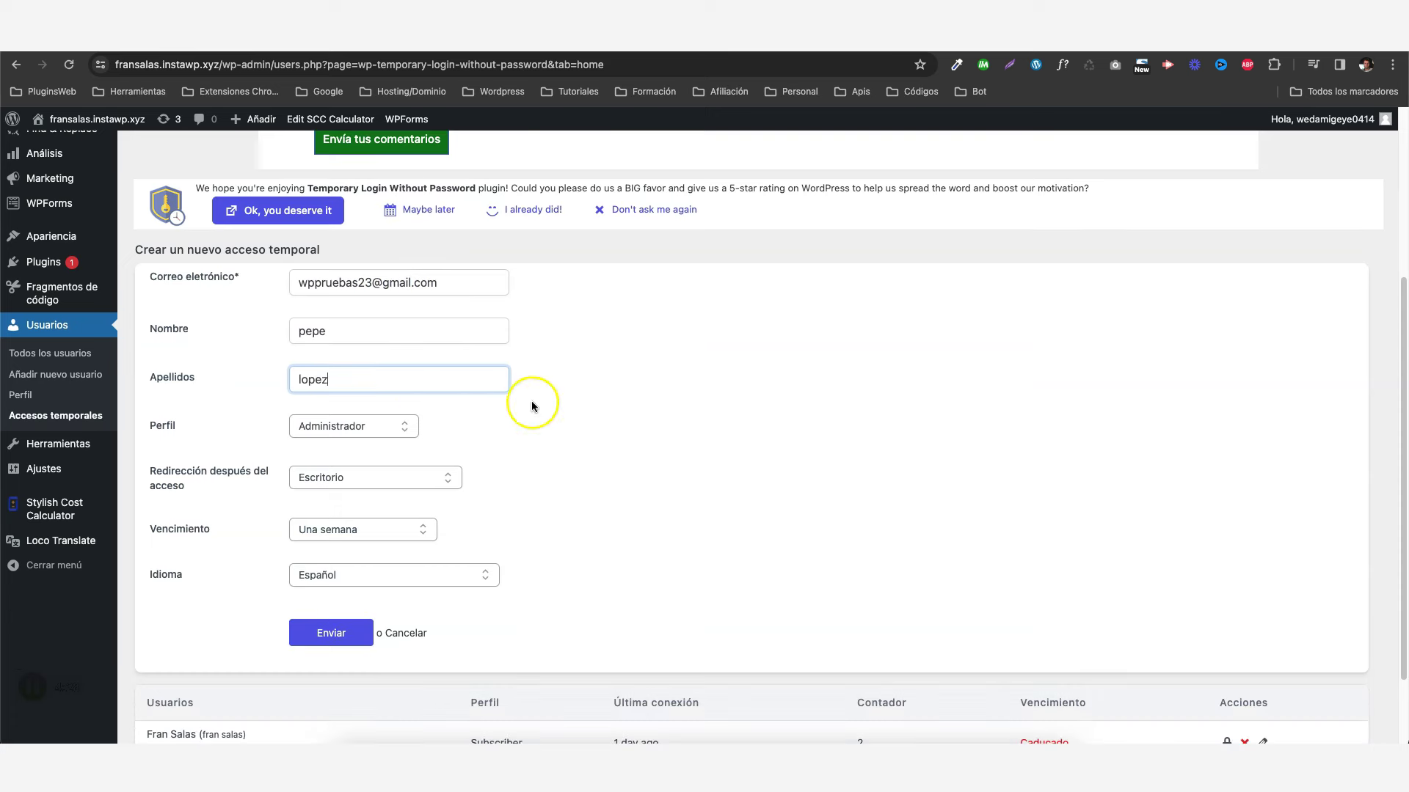
# - Choose the Suscriptor role, My account redirect and Una hora expiry, then check the language setting
pyautogui.click(350, 432)
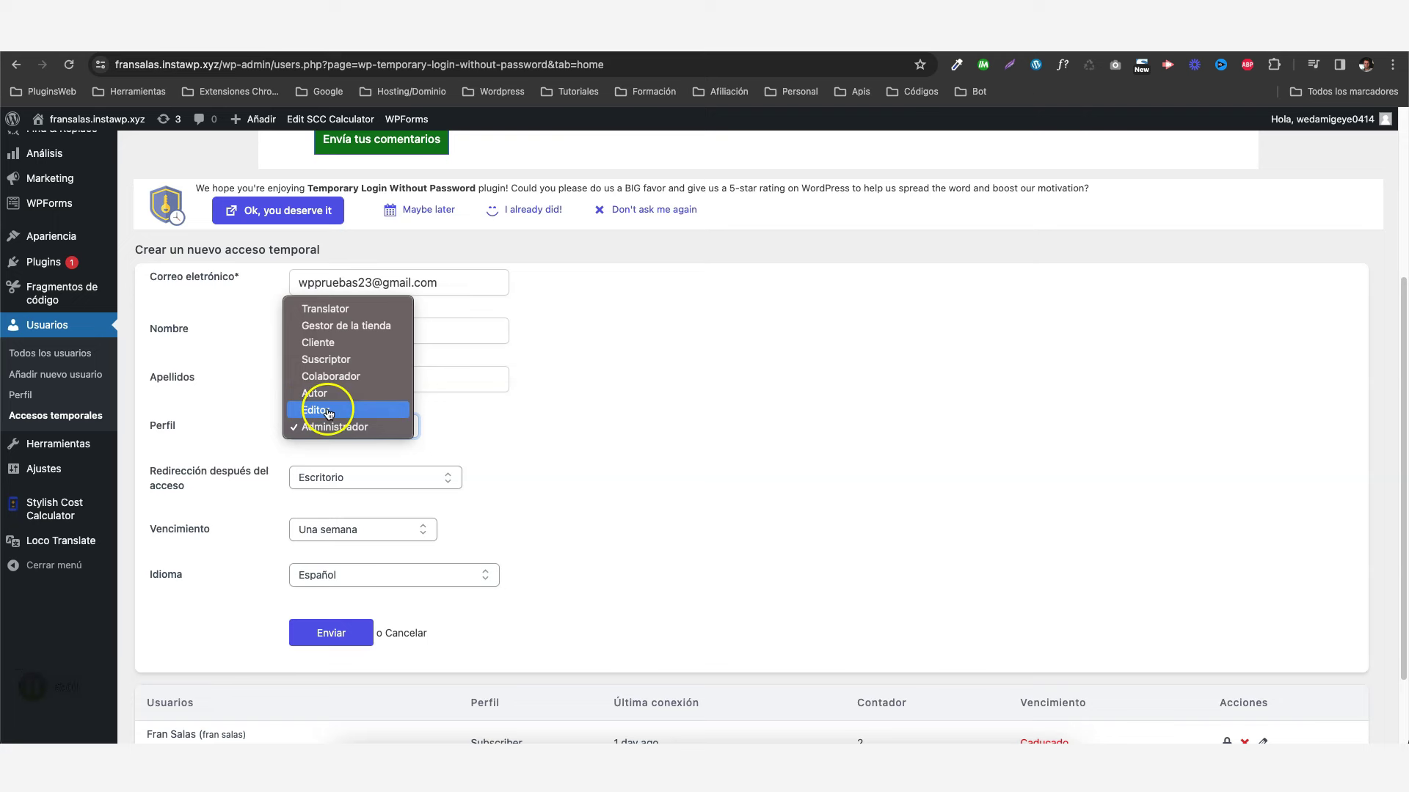
pyautogui.click(327, 362)
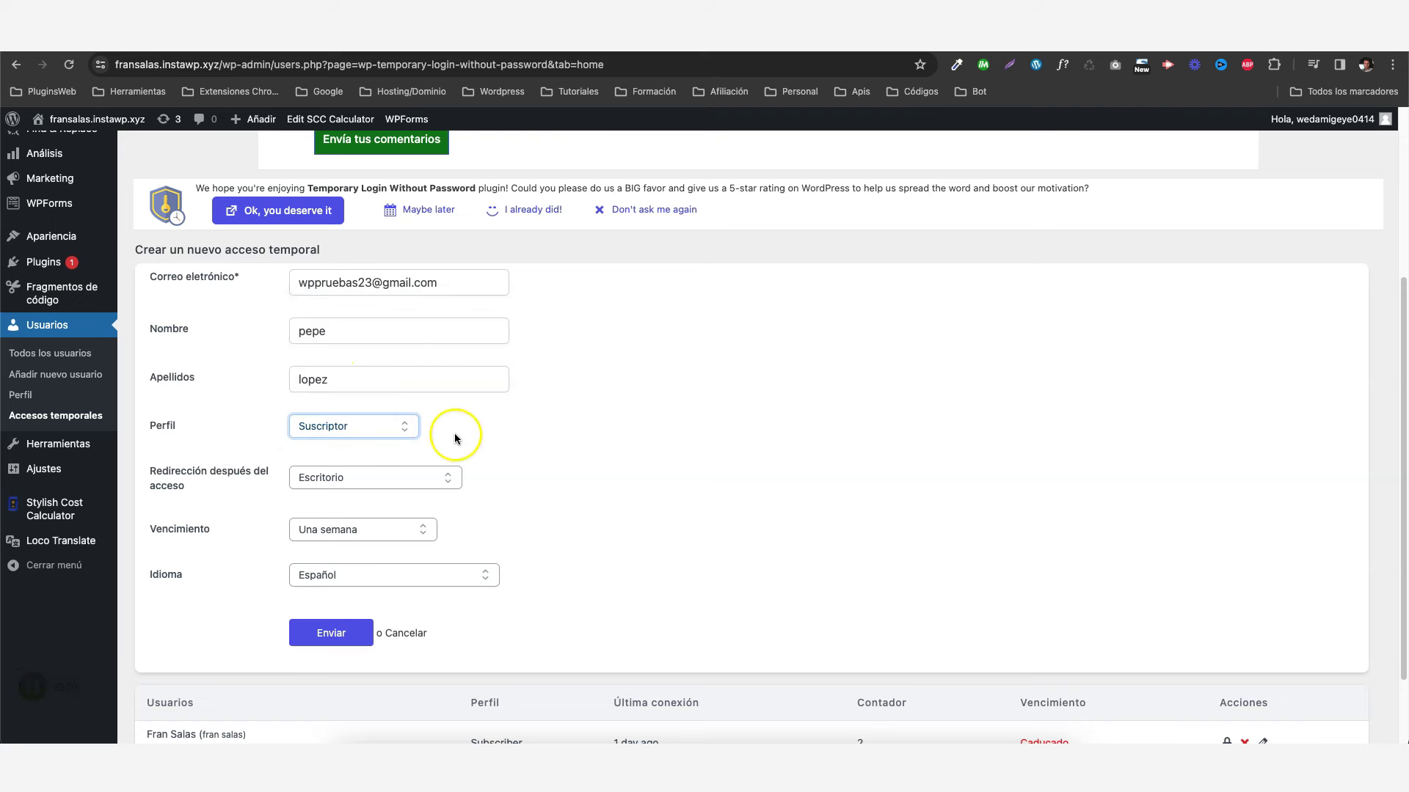
pyautogui.scroll(-1, 546, 435)
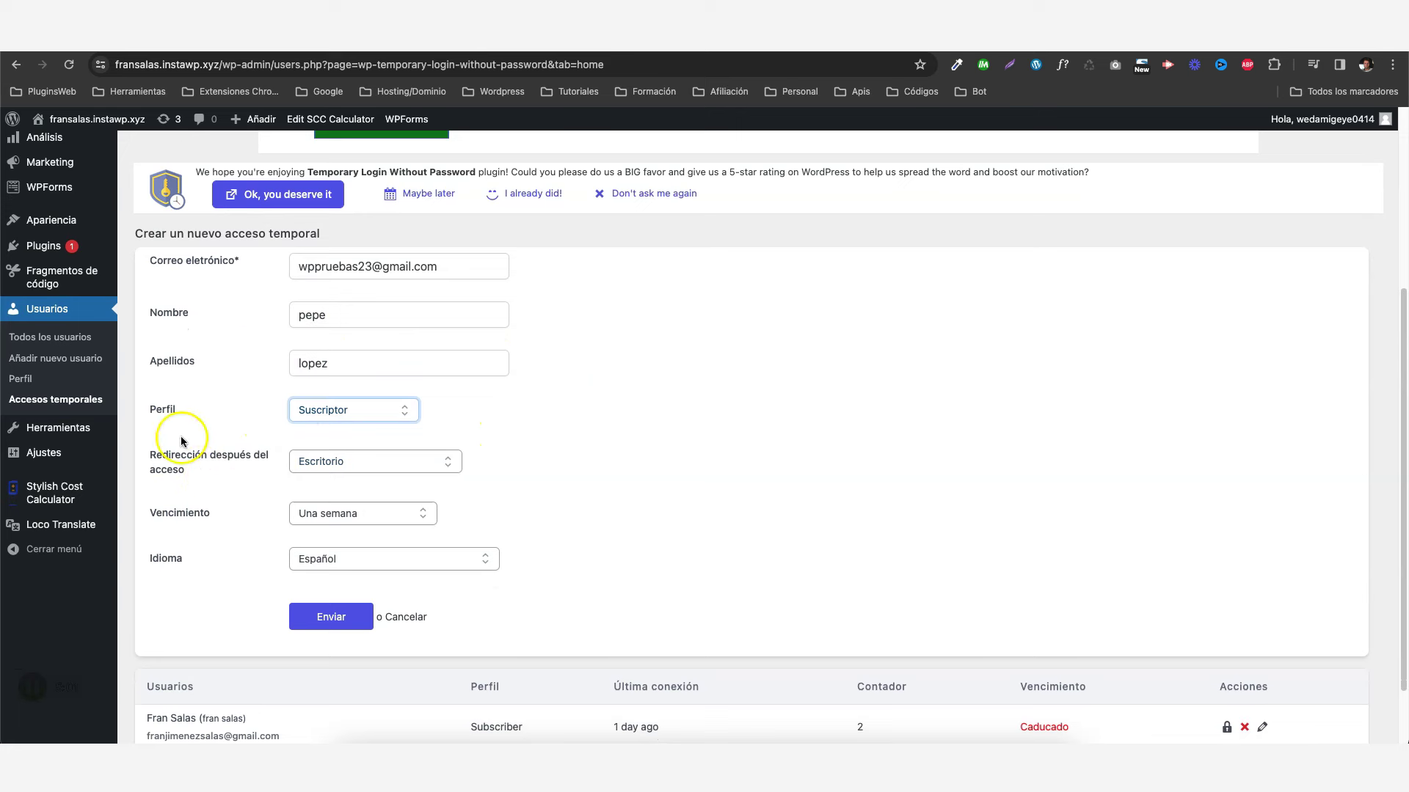
pyautogui.click(324, 465)
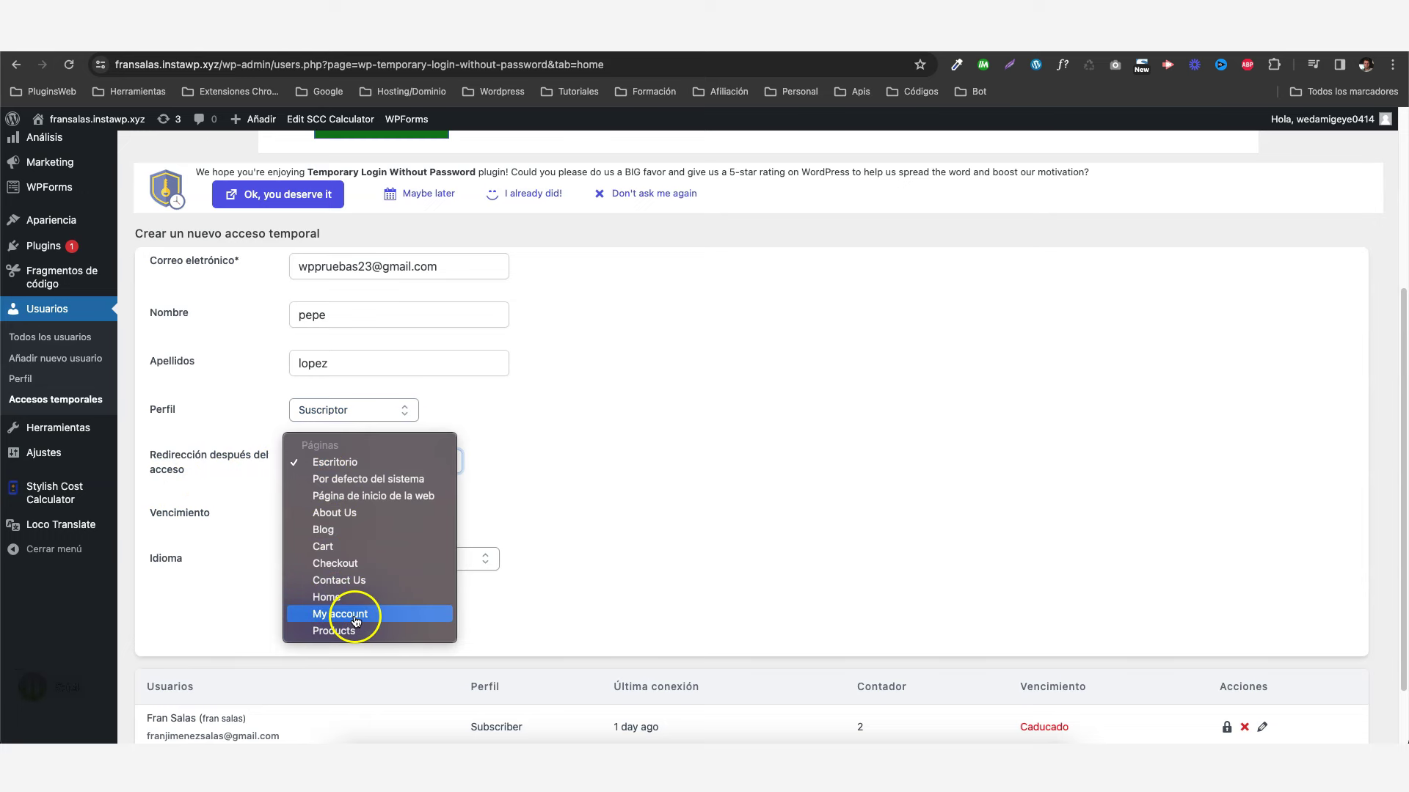
pyautogui.click(356, 616)
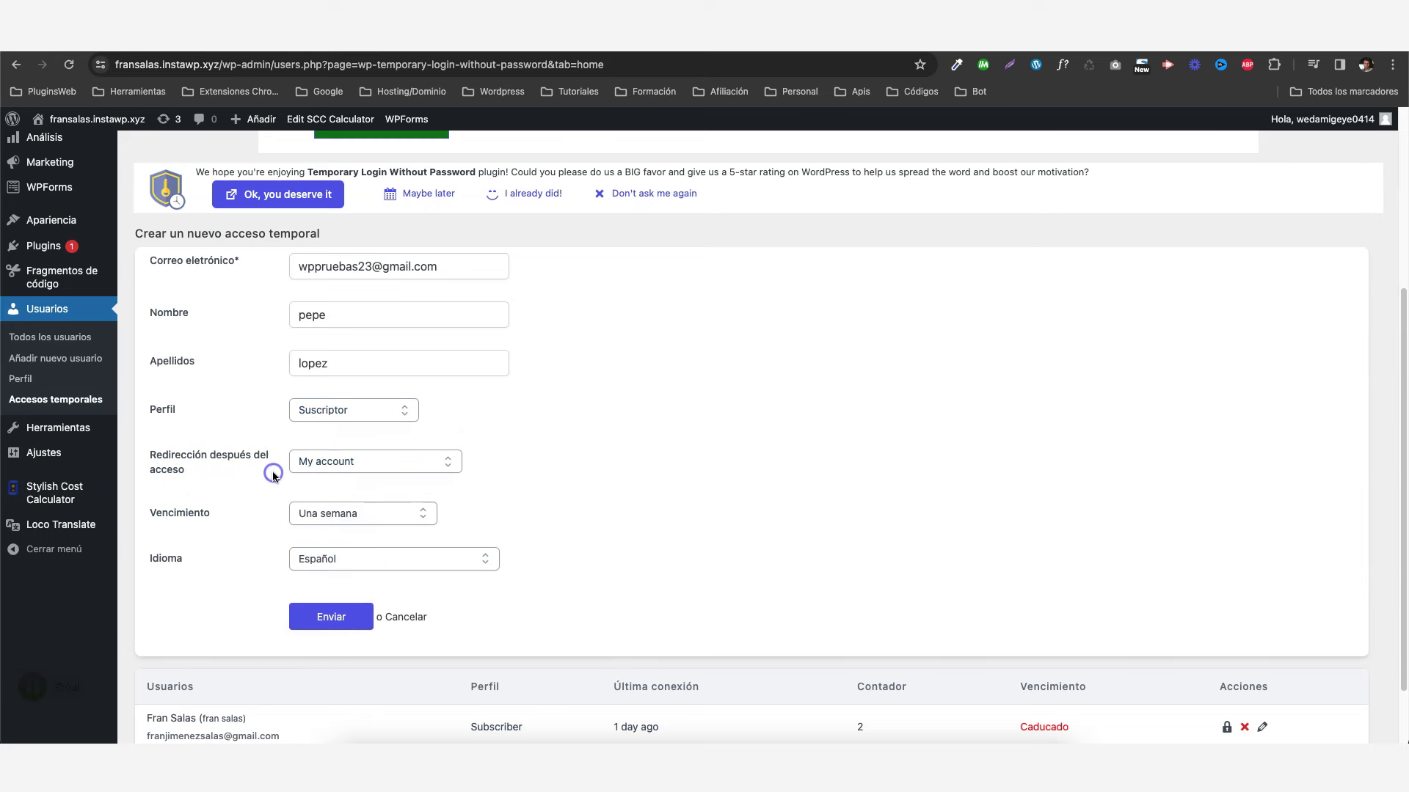
pyautogui.scroll(-1, 273, 477)
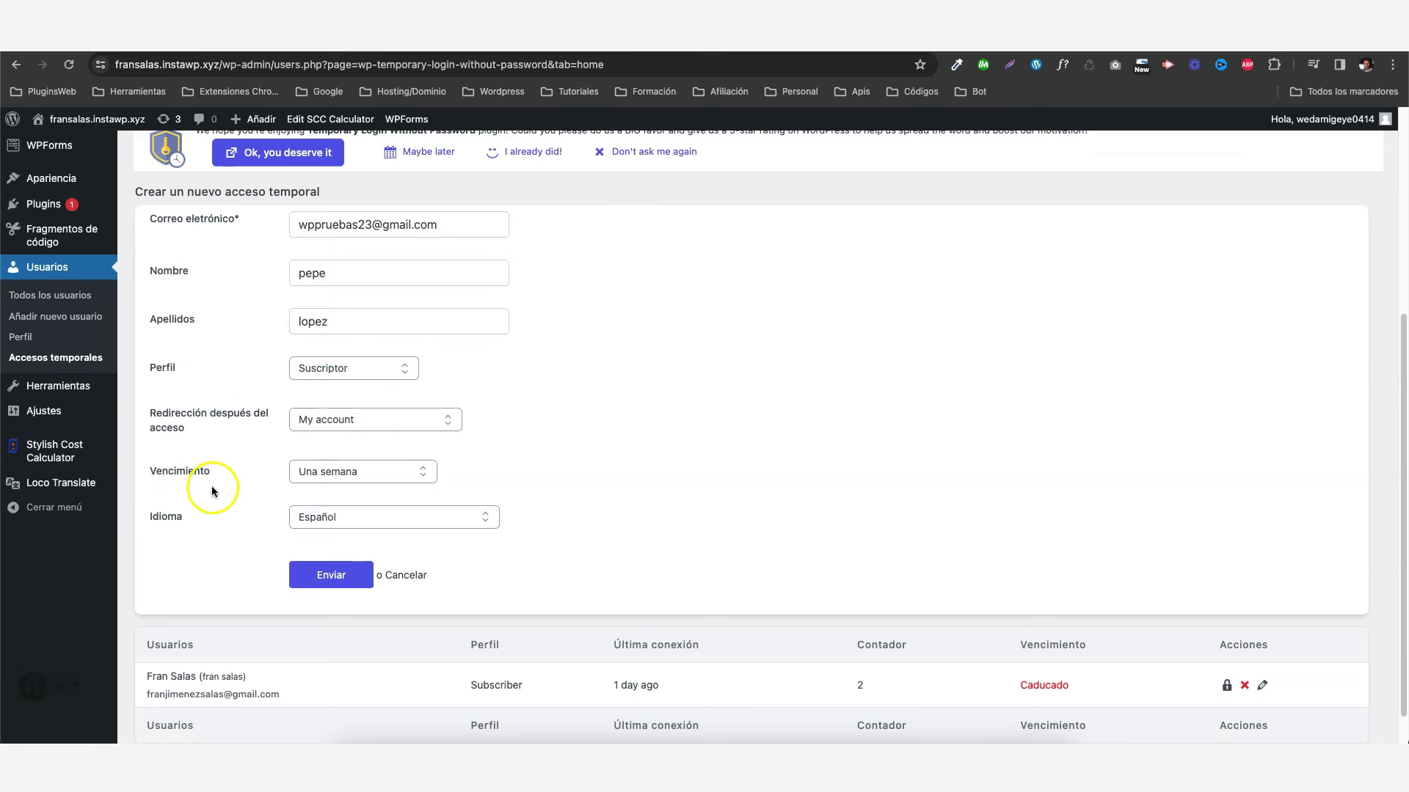
pyautogui.click(356, 473)
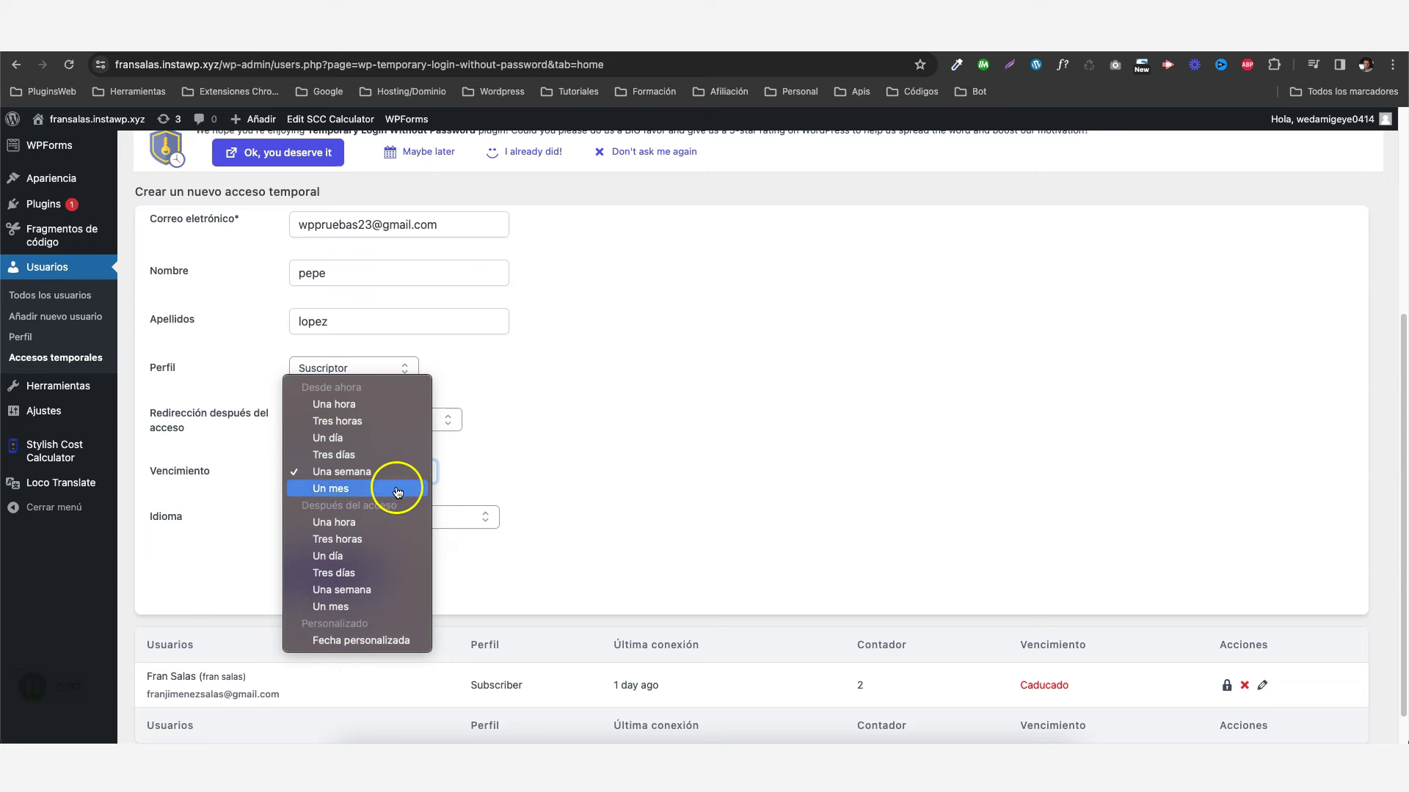
pyautogui.click(335, 404)
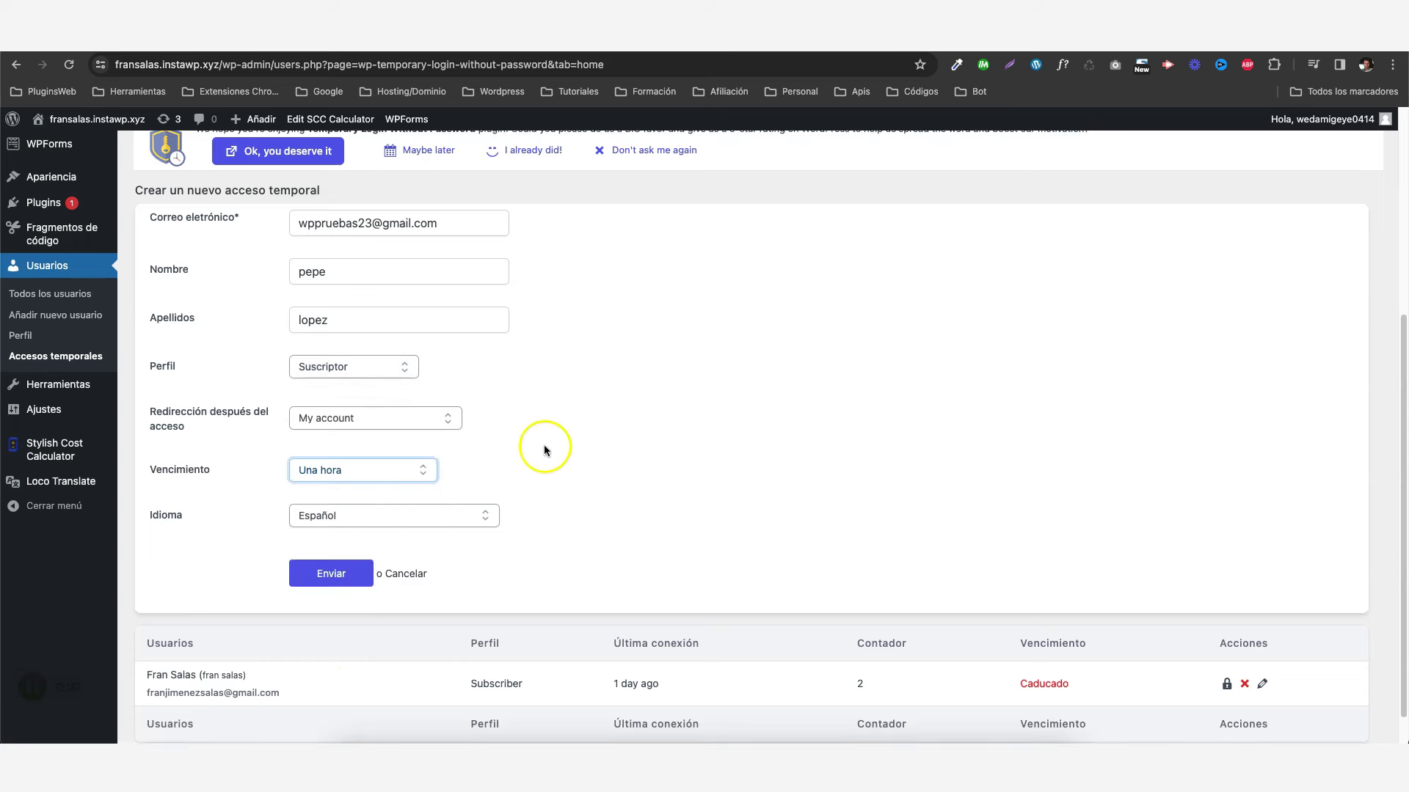
pyautogui.scroll(-1, 543, 446)
pyautogui.click(335, 474)
# - Keep Español and submit, creating a Subscriber access with 60 minutes remaining
pyautogui.click(252, 444)
pyautogui.click(329, 534)
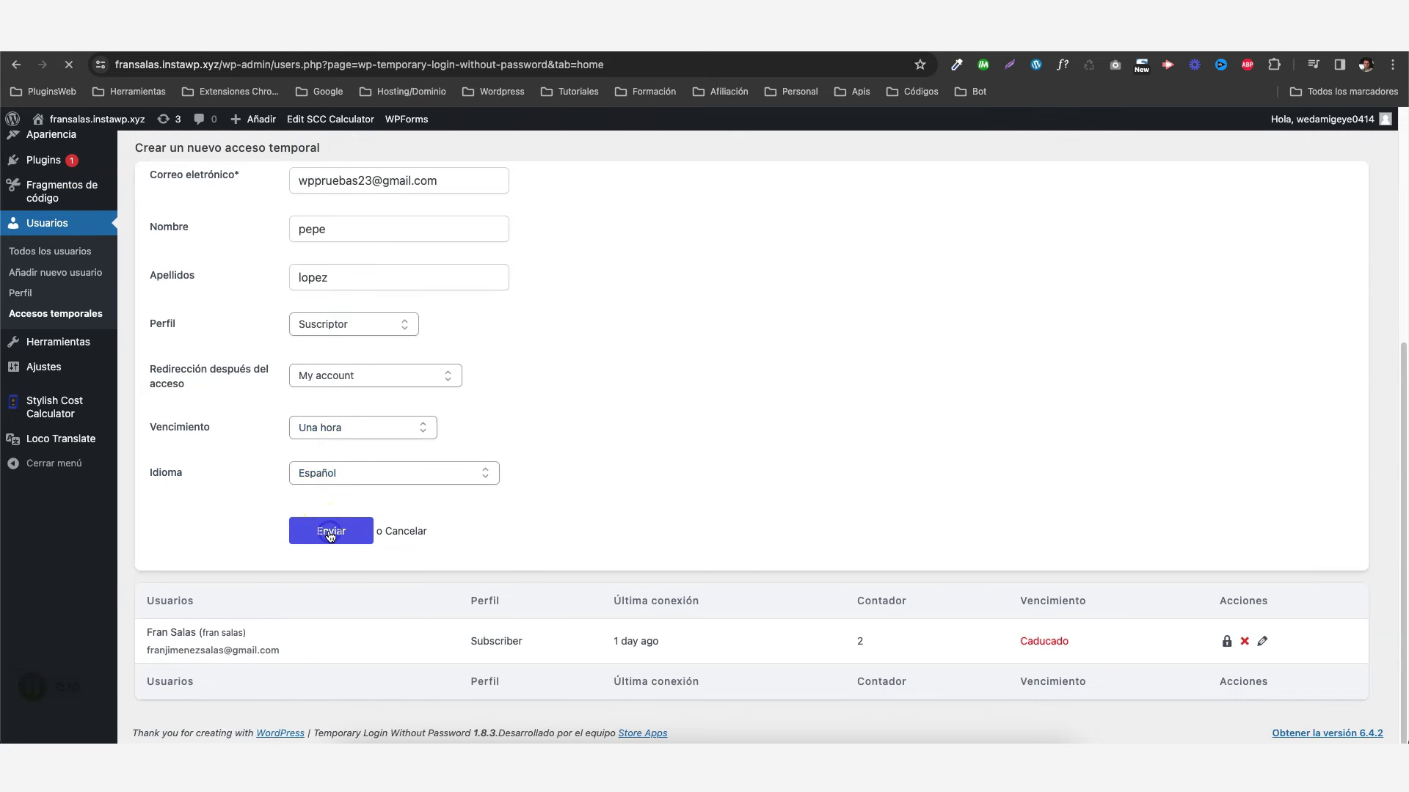
pyautogui.click(188, 606)
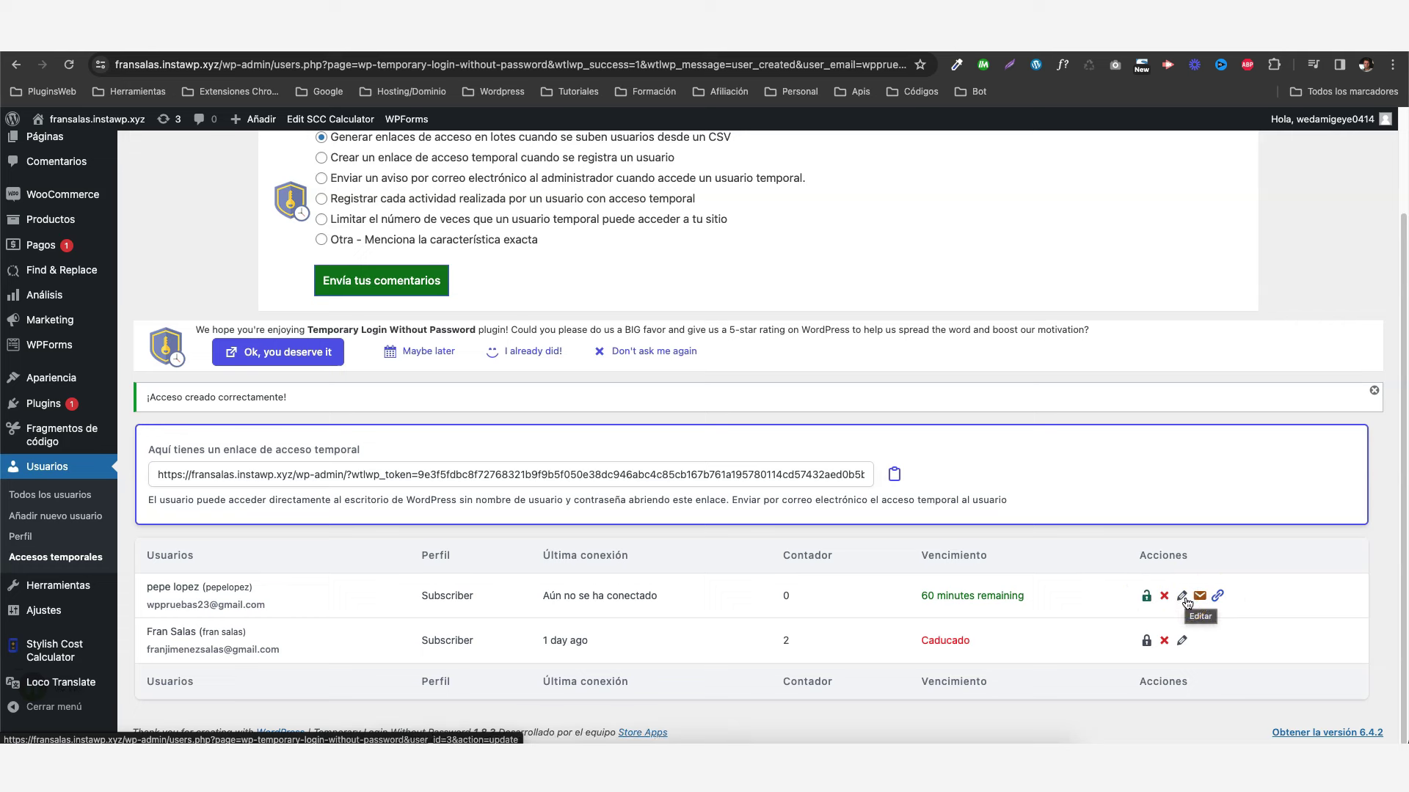
pyautogui.click(1200, 597)
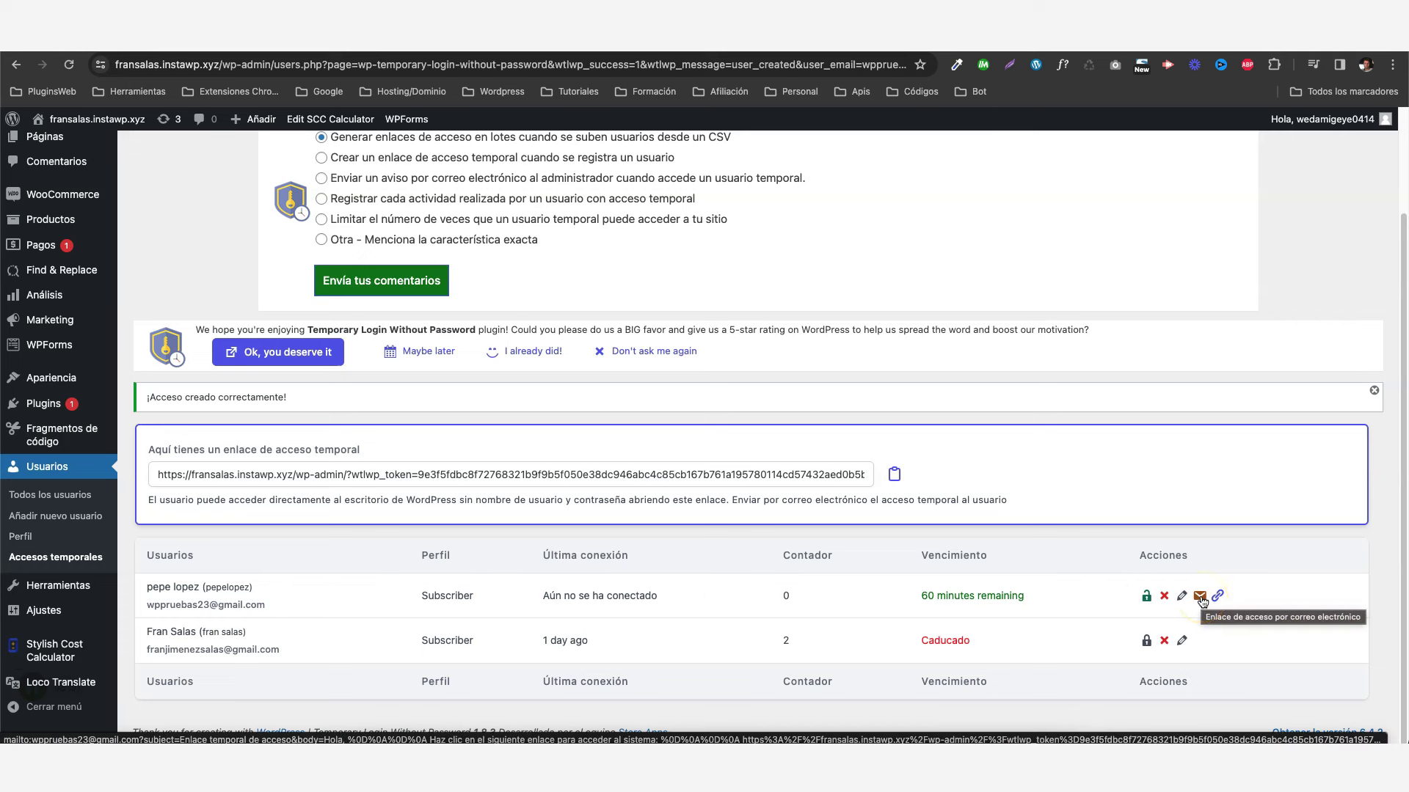
# - Send the Enlace temporal de acceso e-mail with the access link to the new user from Mail
pyautogui.click(1200, 597)
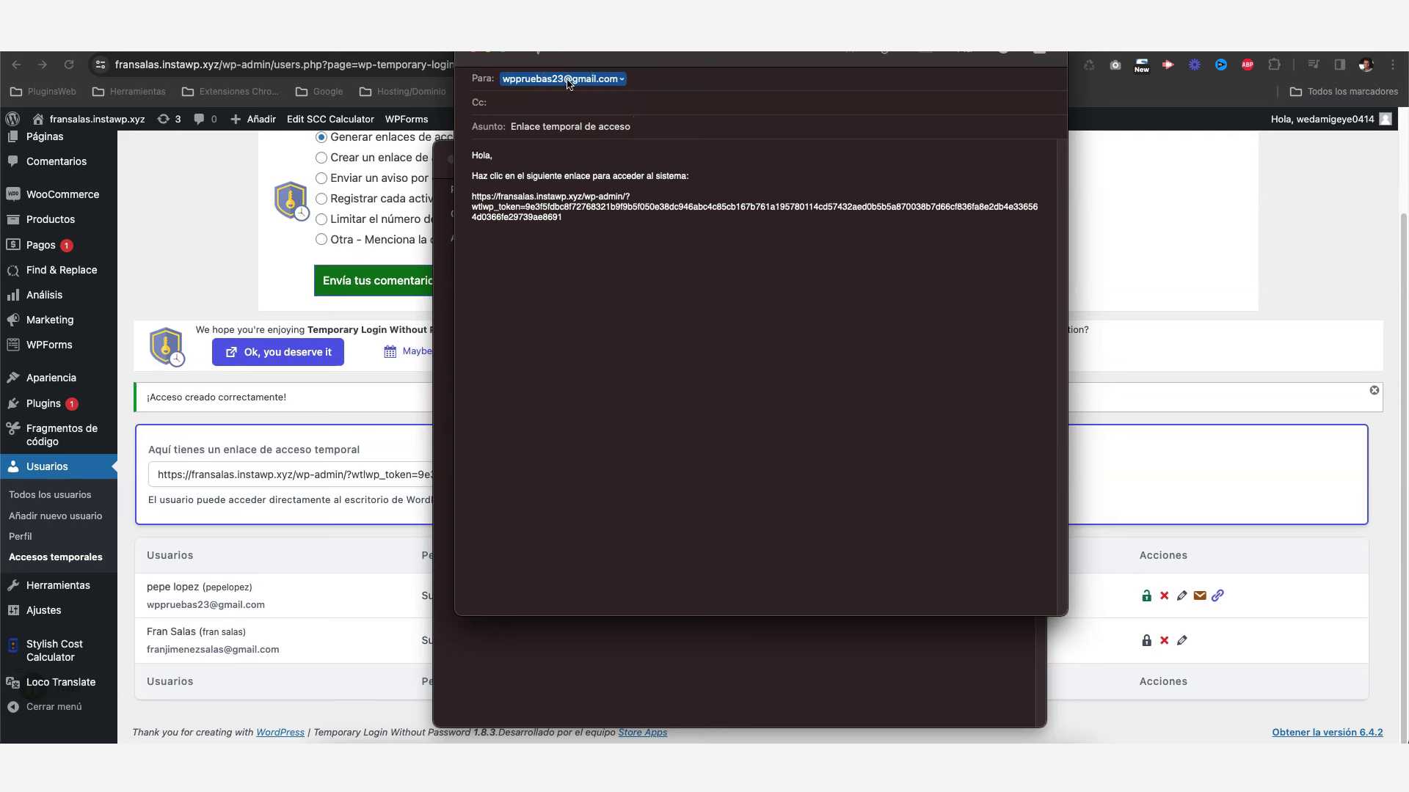
pyautogui.click(499, 196)
pyautogui.tripleClick(499, 197)
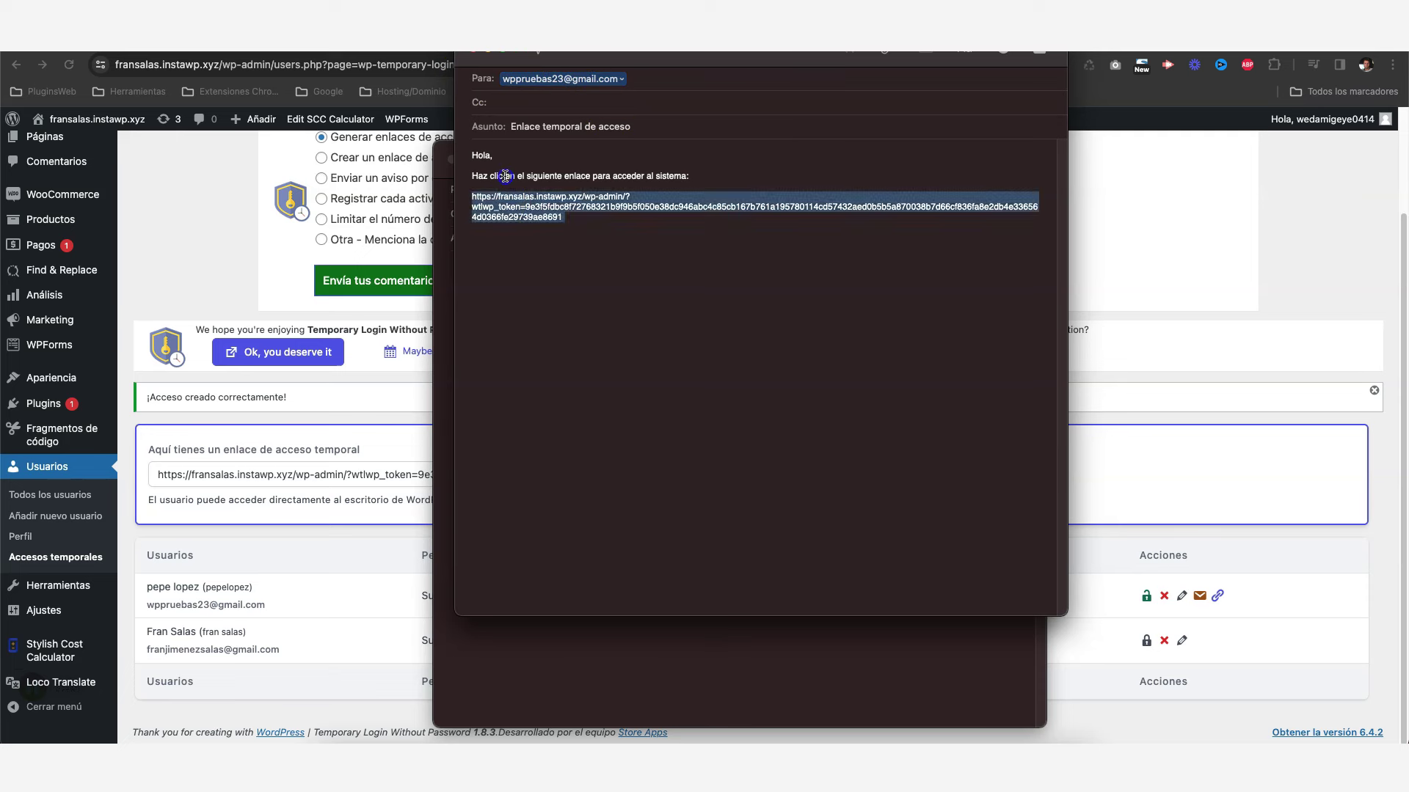
pyautogui.click(505, 176)
pyautogui.click(538, 56)
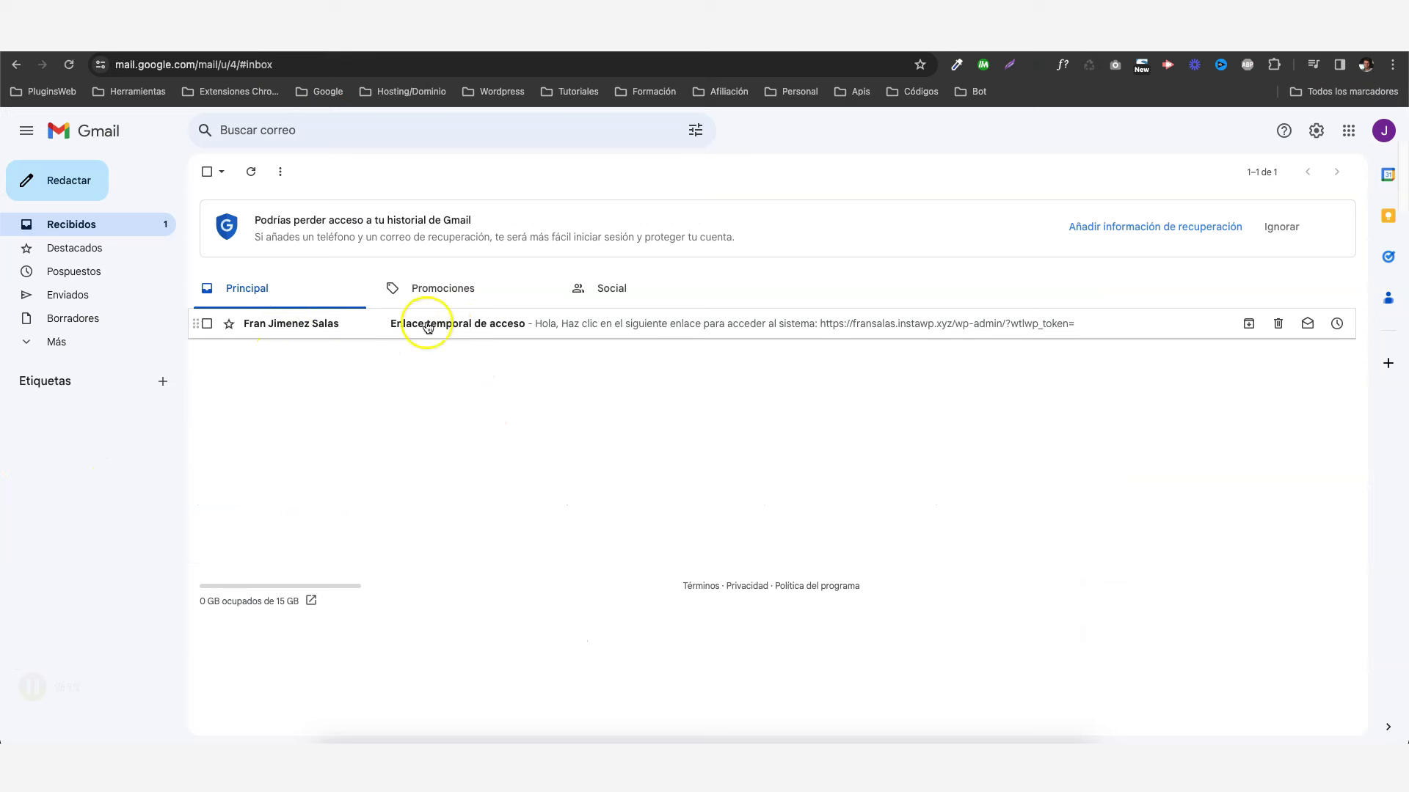
# - Open the Enlace temporal de acceso message in Gmail to view the login link
pyautogui.click(472, 328)
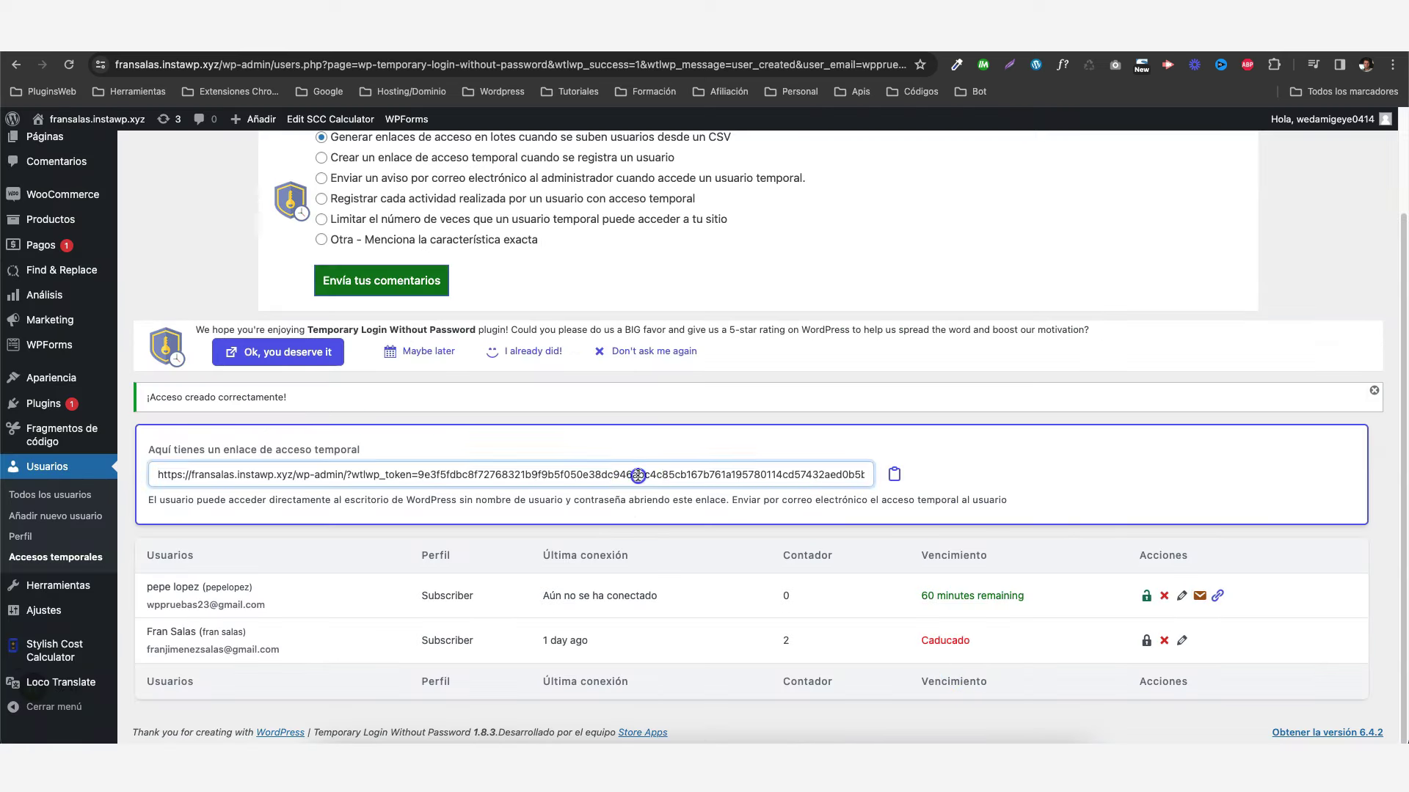
# - Copy the temporary access link and open the public site in a private window
pyautogui.click(635, 475)
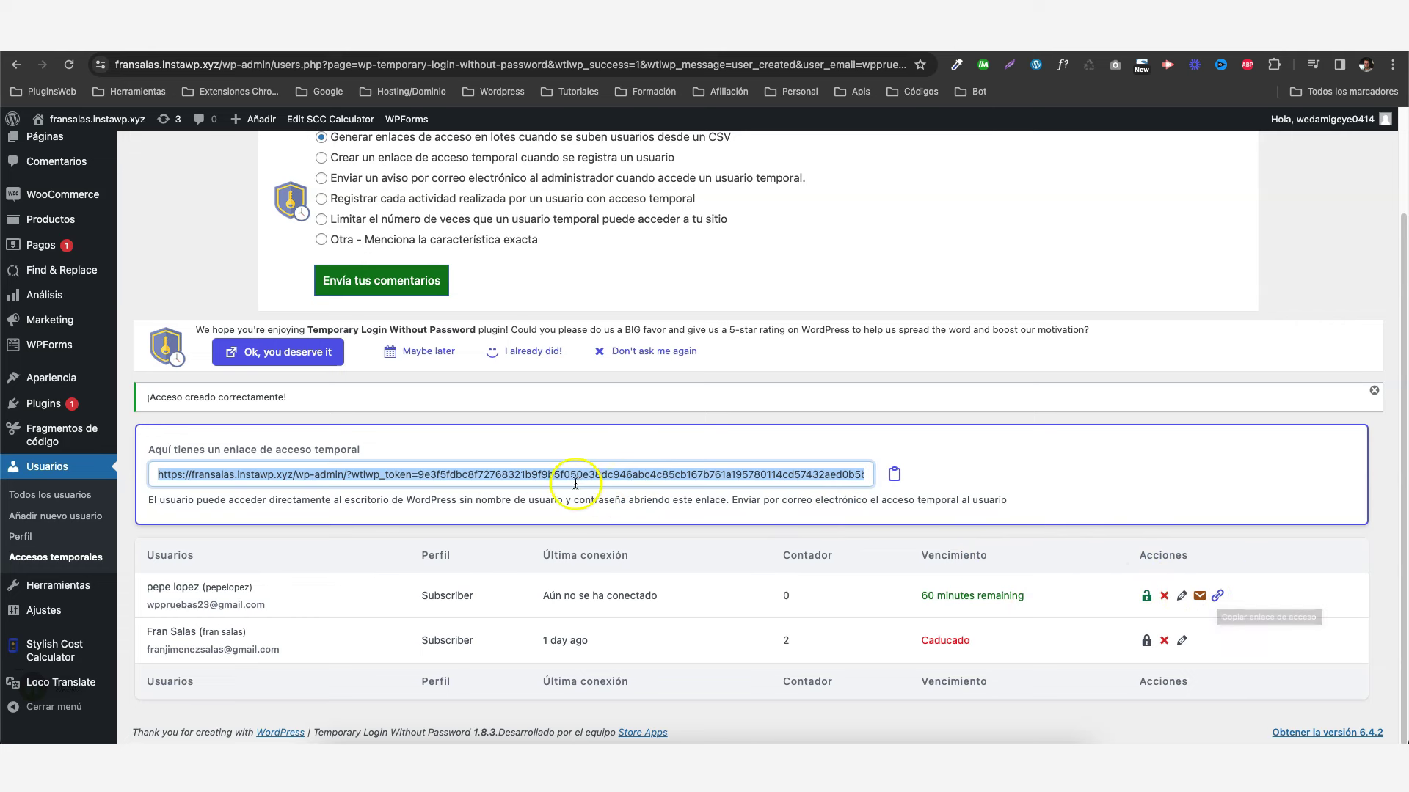
pyautogui.click(895, 482)
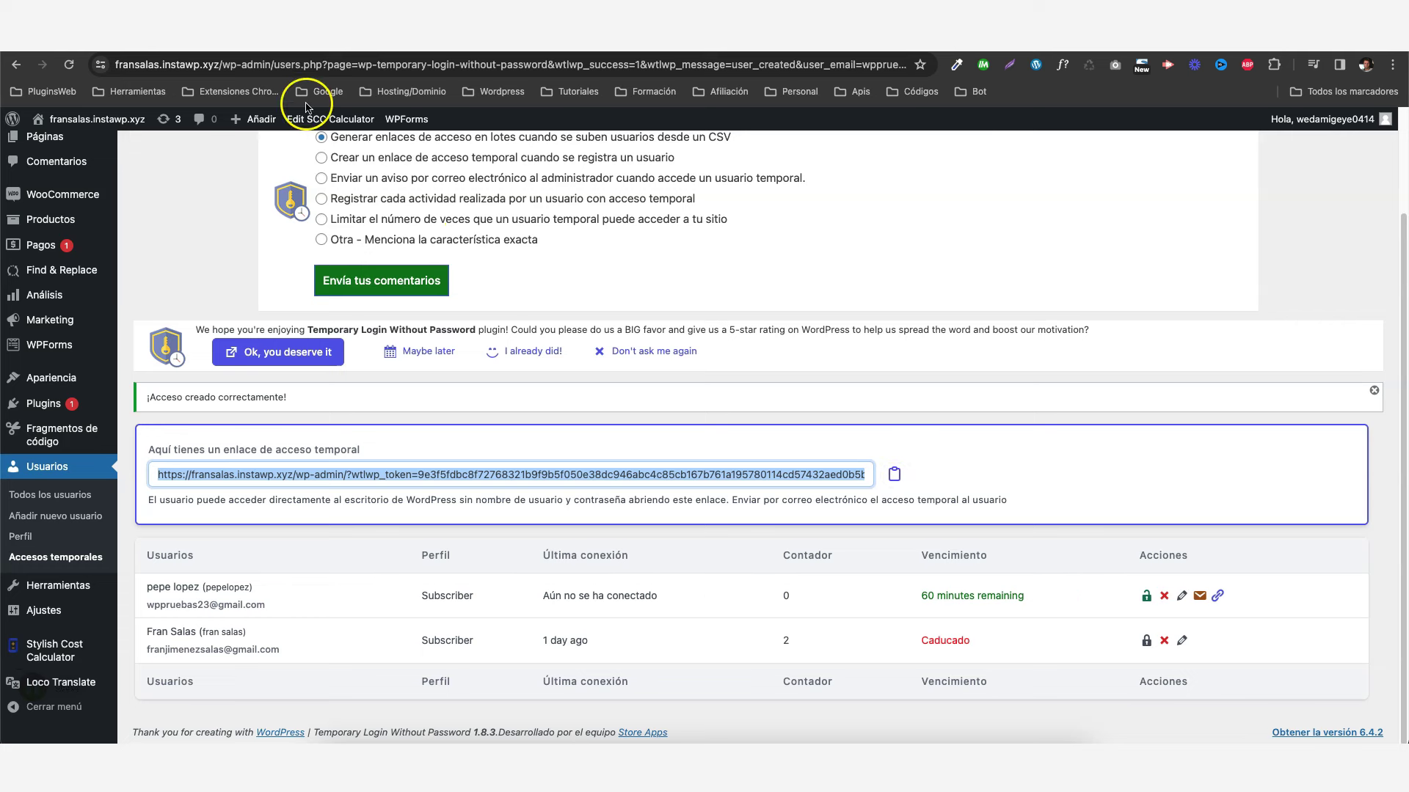
pyautogui.moveTo(80, 125)
pyautogui.click(77, 152)
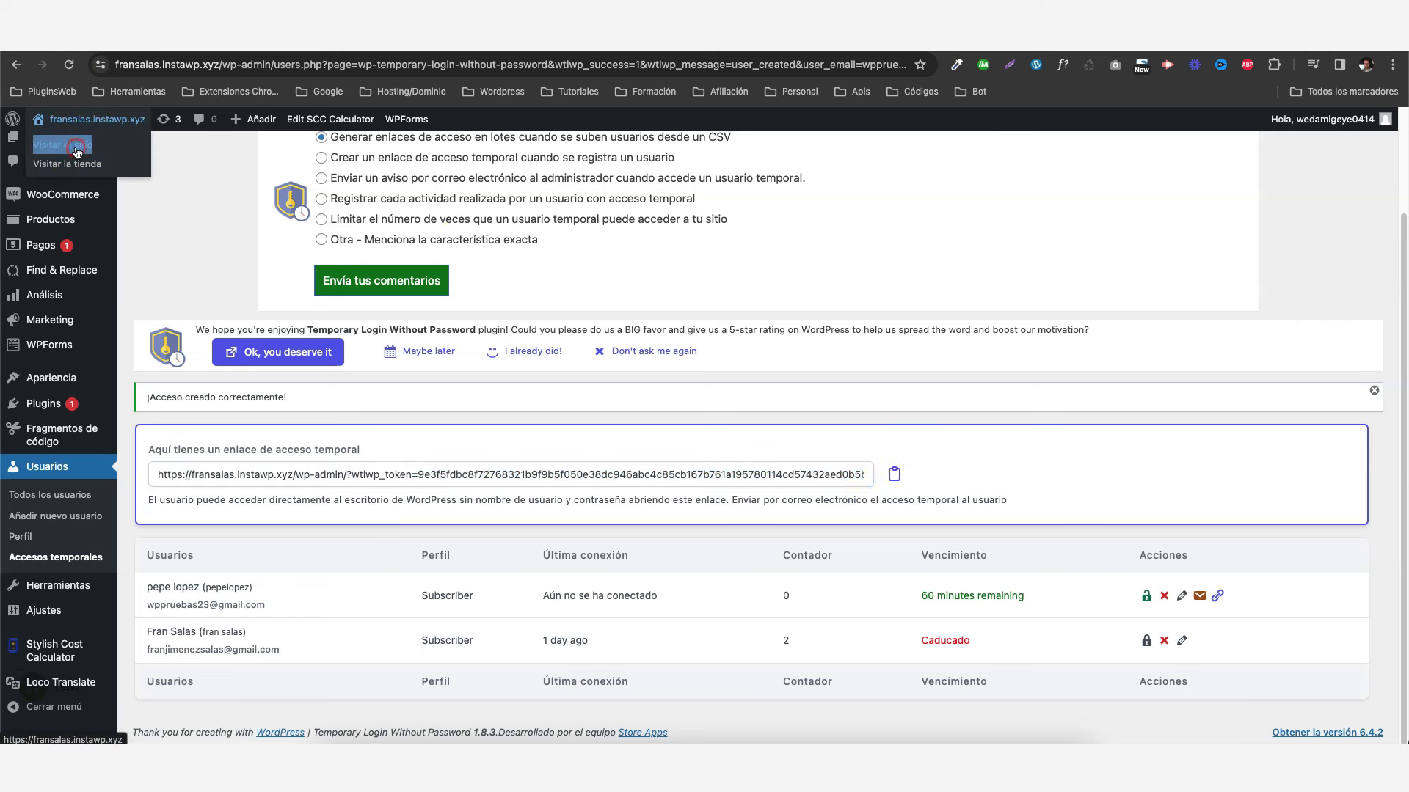
pyautogui.rightClick(77, 152)
pyautogui.click(125, 180)
# - Paste the copied temporary access link into the incognito window and load the store's My account page
pyautogui.click(249, 65)
pyautogui.rightClick(250, 64)
pyautogui.click(290, 180)
pyautogui.press('Return')
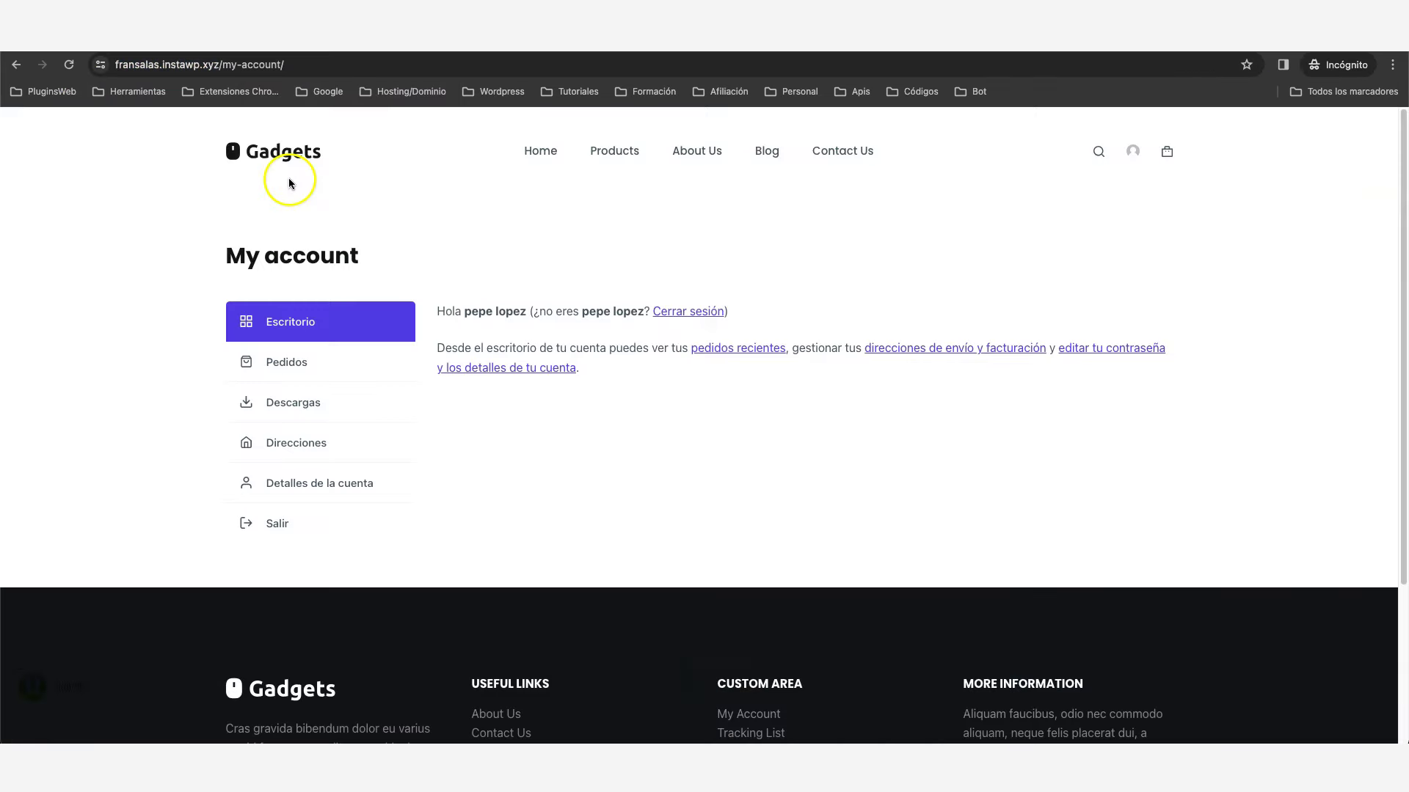
pyautogui.scroll(-1, 697, 308)
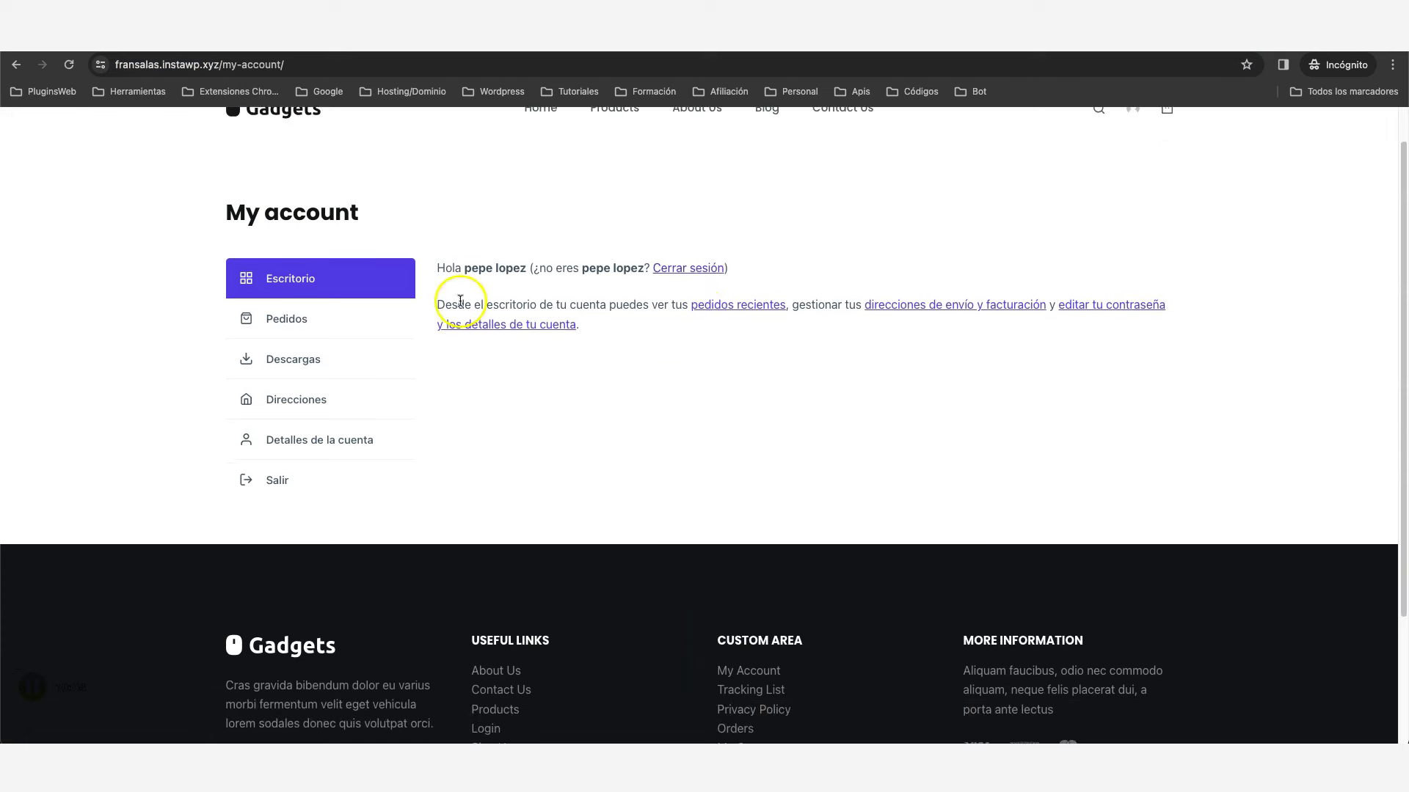
pyautogui.scroll(1, 495, 269)
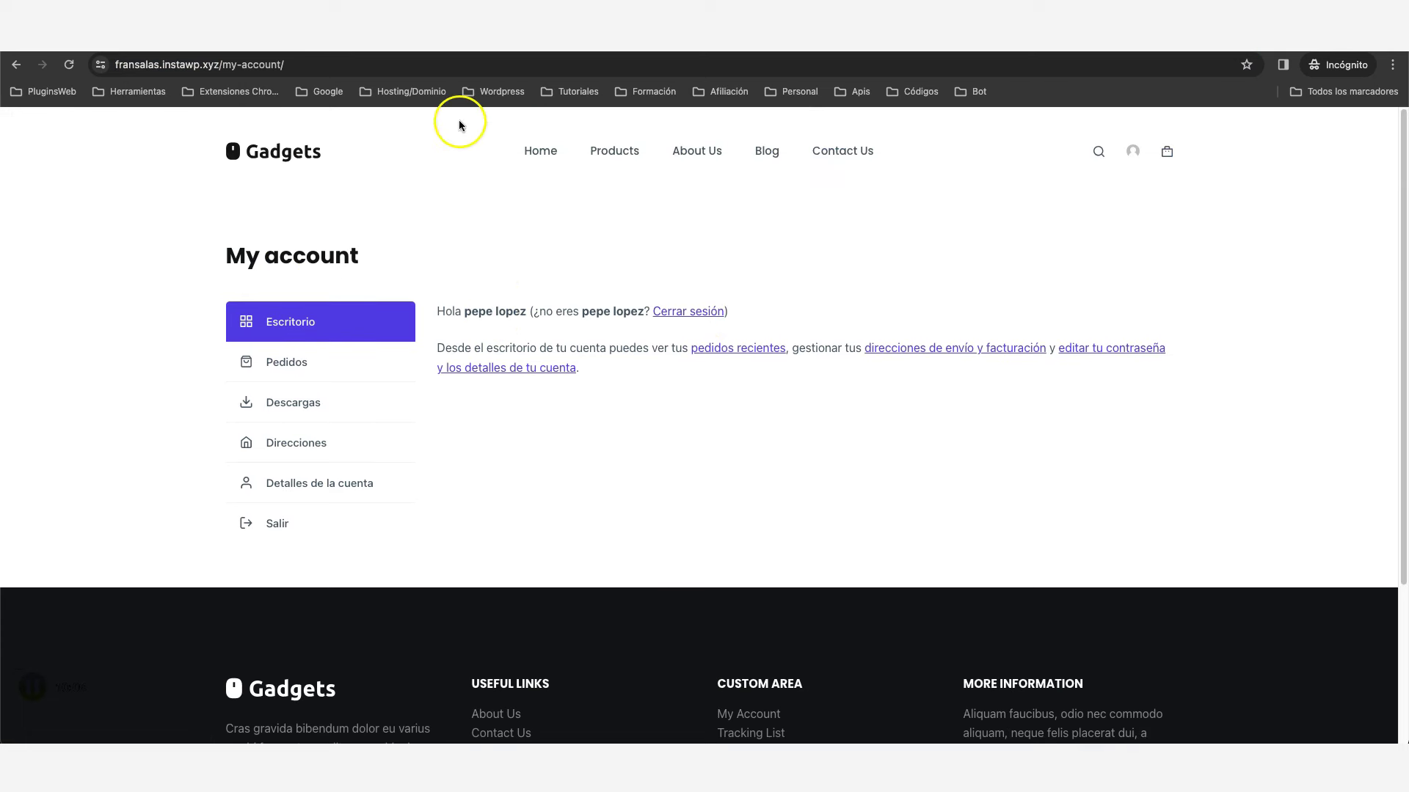